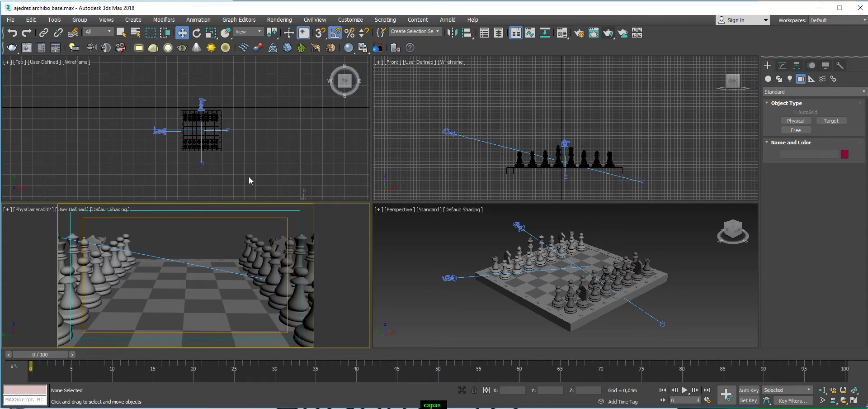
# Examine the chess set, cameras and sun positioner in the enlarged Perspective view, selecting objects to identify them.
pyautogui.click(424, 250)
pyautogui.hotkey('alt', 'w')
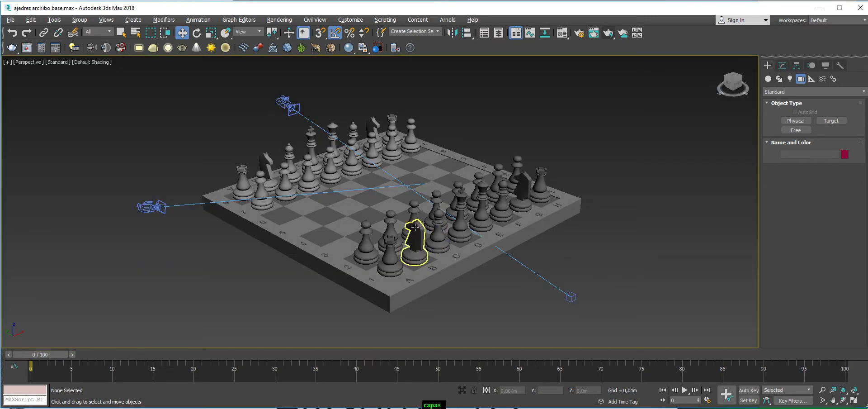
pyautogui.click(390, 233)
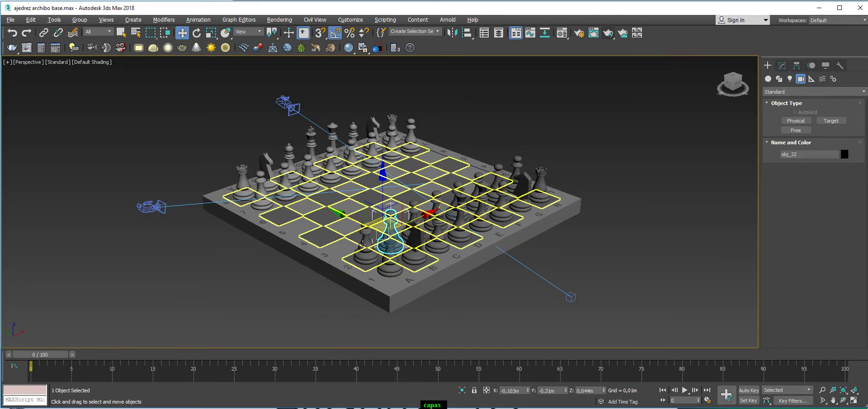
pyautogui.moveTo(378, 240); pyautogui.dragTo(507, 181, button='middle')
pyautogui.scroll(-3, 504, 105)
pyautogui.hotkey('ctrl', 'd')
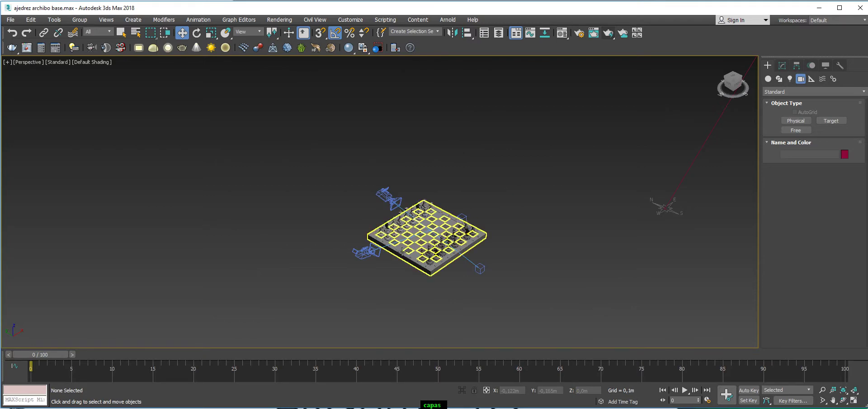
pyautogui.scroll(5, 452, 181)
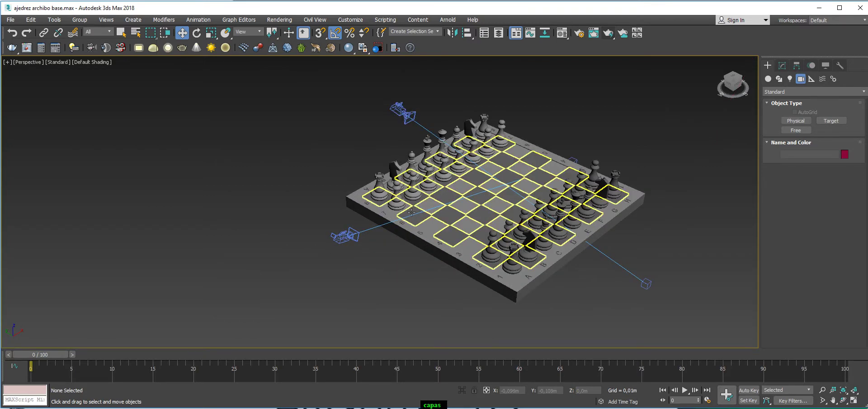
pyautogui.keyDown('alt'); pyautogui.moveTo(452, 204); pyautogui.dragTo(452, 172, button='middle'); pyautogui.keyUp('alt')
pyautogui.scroll(-4, 452, 172)
pyautogui.moveTo(388, 253); pyautogui.dragTo(299, 293, button='middle')
pyautogui.scroll(-10, 598, 217)
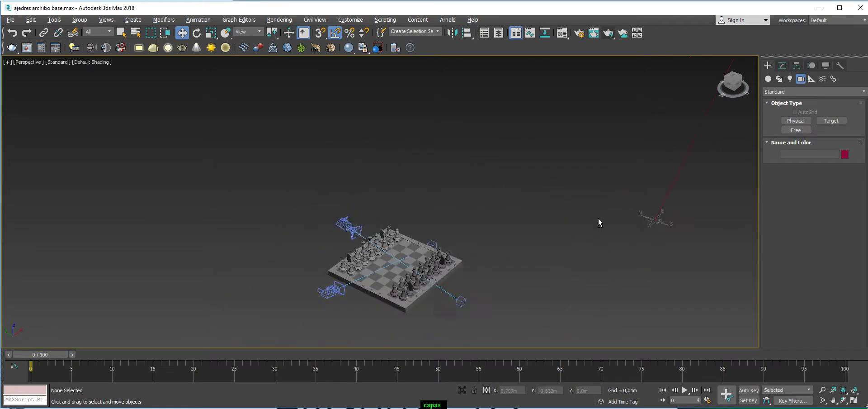
pyautogui.moveTo(598, 213); pyautogui.dragTo(564, 232, button='middle')
pyautogui.click(571, 245)
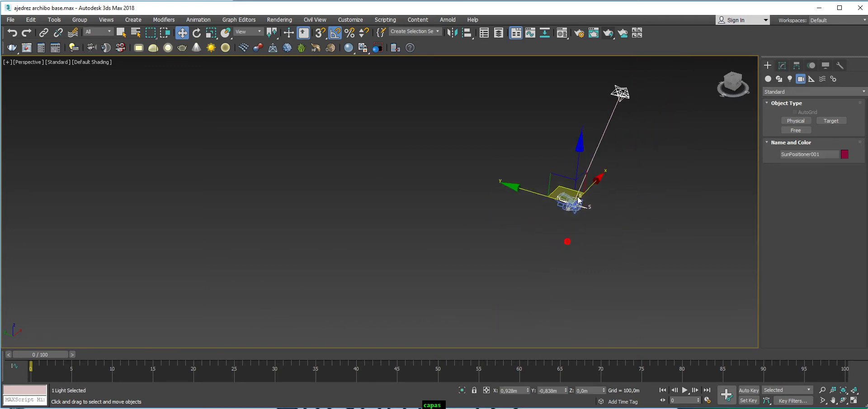
pyautogui.moveTo(545, 264); pyautogui.dragTo(524, 264, button='middle')
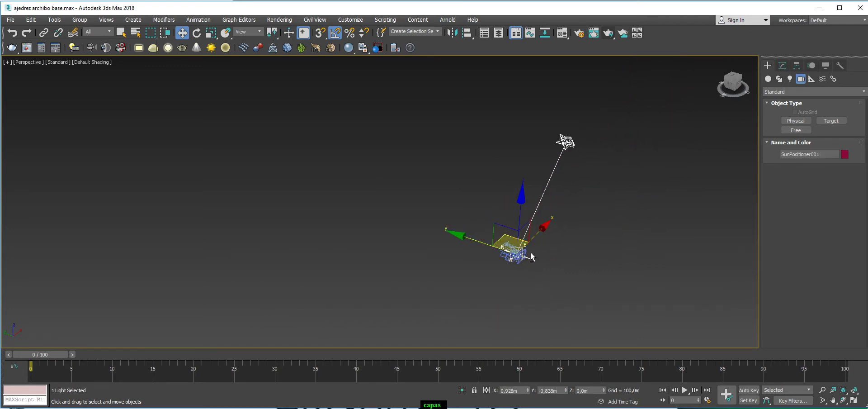
pyautogui.hotkey('alt', 'w')
pyautogui.click(242, 130)
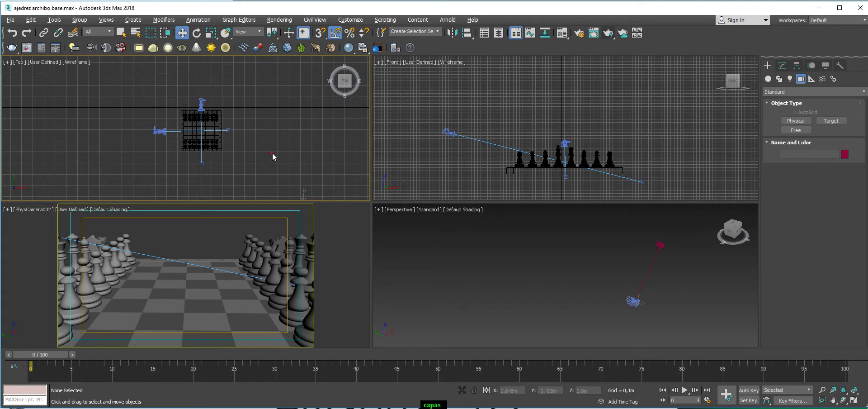
# Open the Layer Explorer and widen it beside the viewports.
pyautogui.click(499, 33)
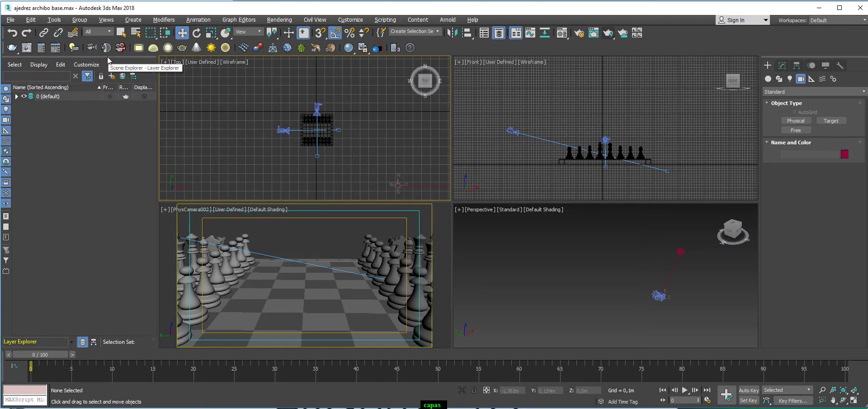
pyautogui.moveTo(109, 61); pyautogui.dragTo(23, 107)
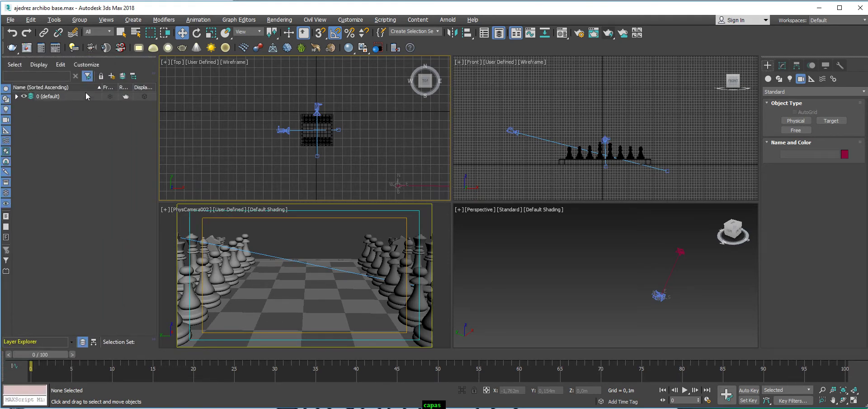
pyautogui.moveTo(158, 132); pyautogui.dragTo(183, 138)
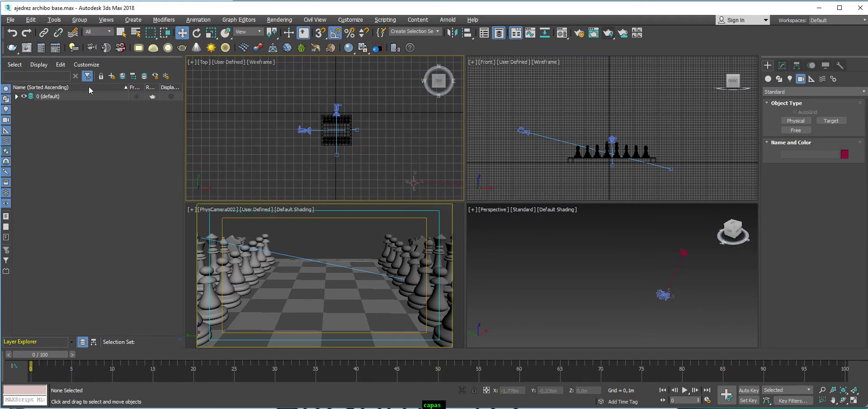
# Expand and collapse the default layer's contents, and switch the layer's visibility off and back on.
pyautogui.click(17, 96)
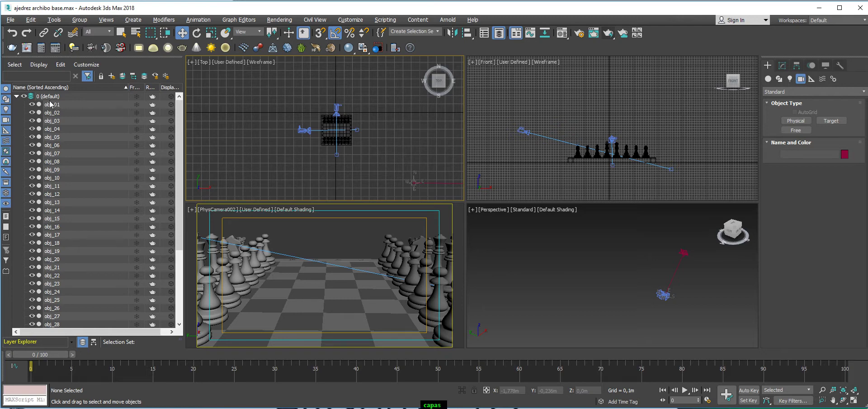
pyautogui.click(16, 96)
pyautogui.click(24, 97)
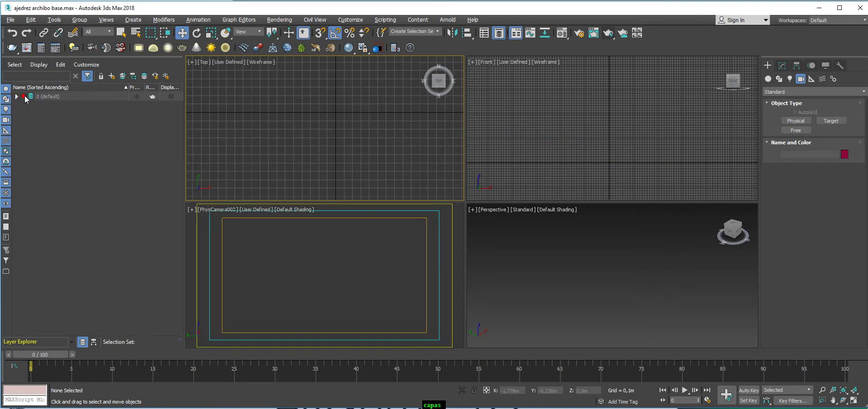
pyautogui.click(24, 97)
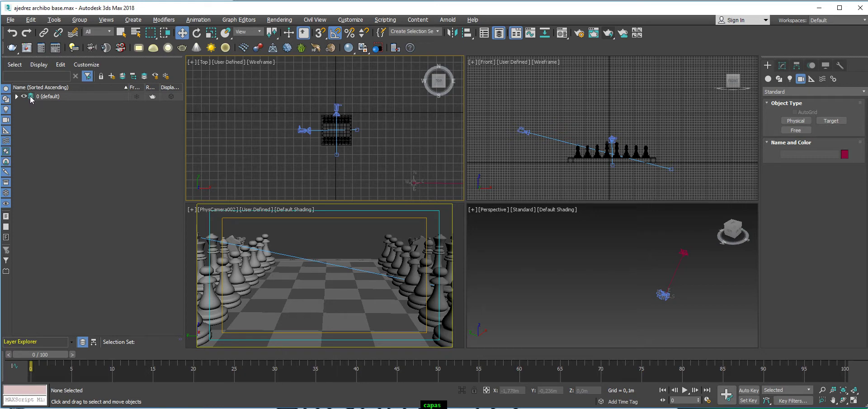
# Hide the grid in the Top and Front viewports.
pyautogui.click(600, 286)
pyautogui.moveTo(584, 293); pyautogui.dragTo(569, 294, button='middle')
pyautogui.moveTo(636, 285)
pyautogui.mouseDown(button='middle')
pyautogui.moveTo(571, 268)
pyautogui.moveTo(560, 312)
pyautogui.mouseUp(button='middle')
pyautogui.scroll(4, 552, 279)
pyautogui.moveTo(389, 165); pyautogui.dragTo(337, 156, button='middle')
pyautogui.press('g')
pyautogui.click(504, 100)
pyautogui.press('g')
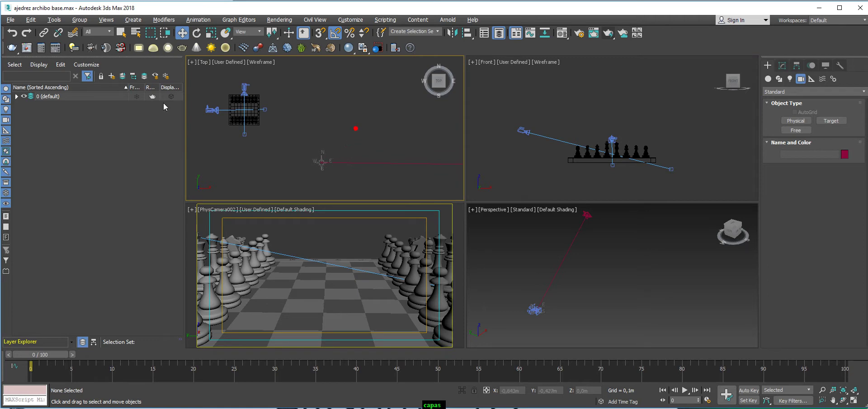
# Create a new layer alongside the default layer.
pyautogui.click(111, 77)
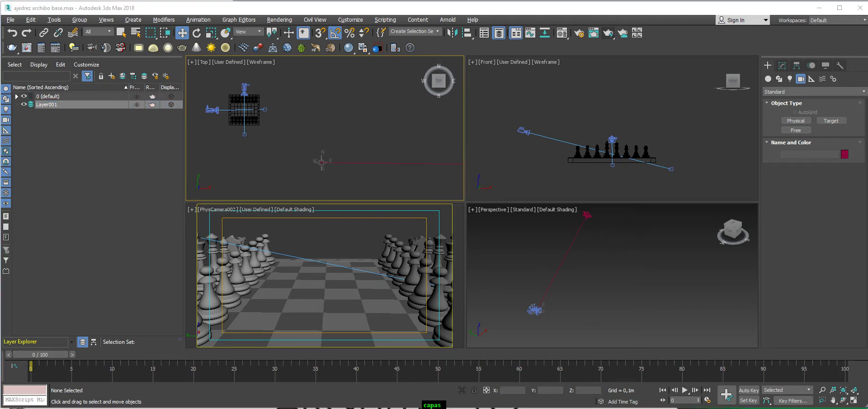
pyautogui.click(111, 77)
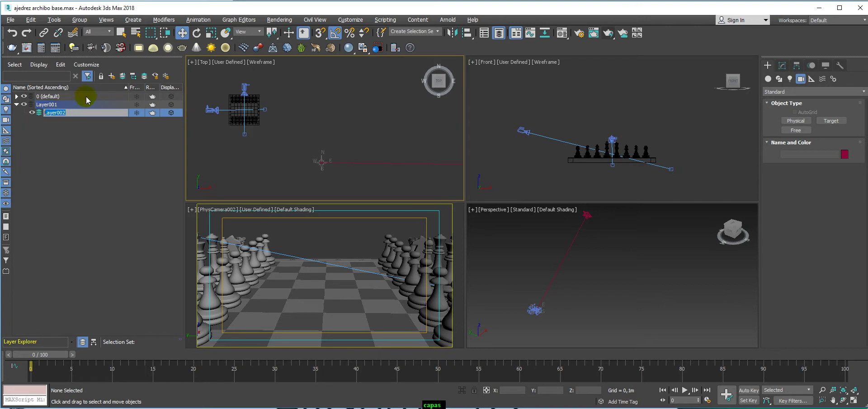
pyautogui.click(57, 112)
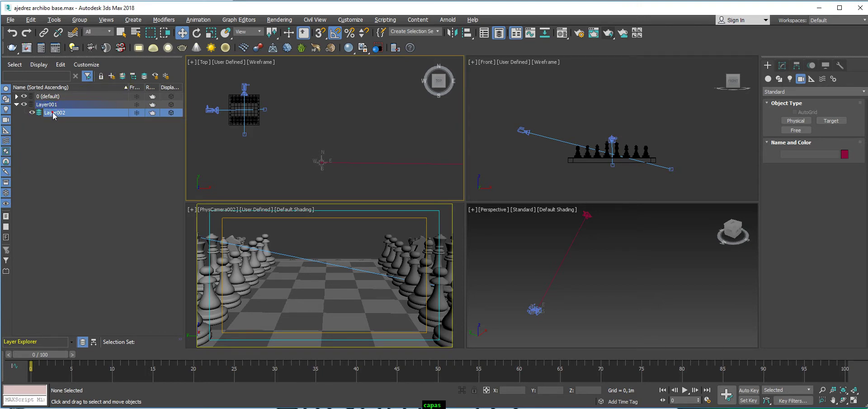
pyautogui.rightClick(53, 113)
pyautogui.click(126, 155)
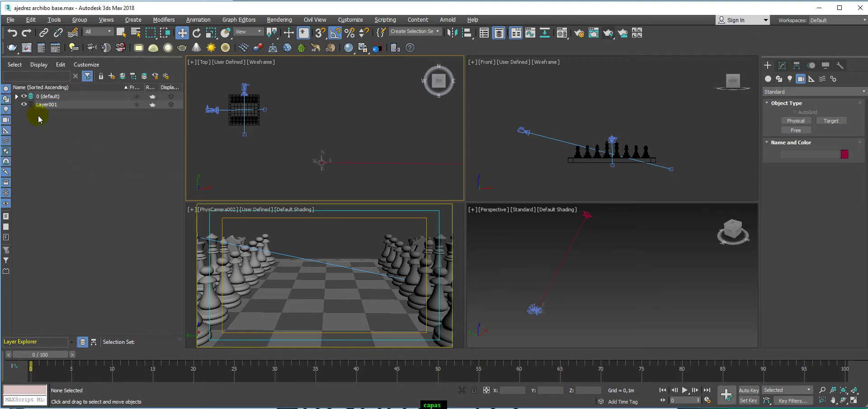
# Rename the new layer as sol and make it the active layer.
pyautogui.click(56, 105)
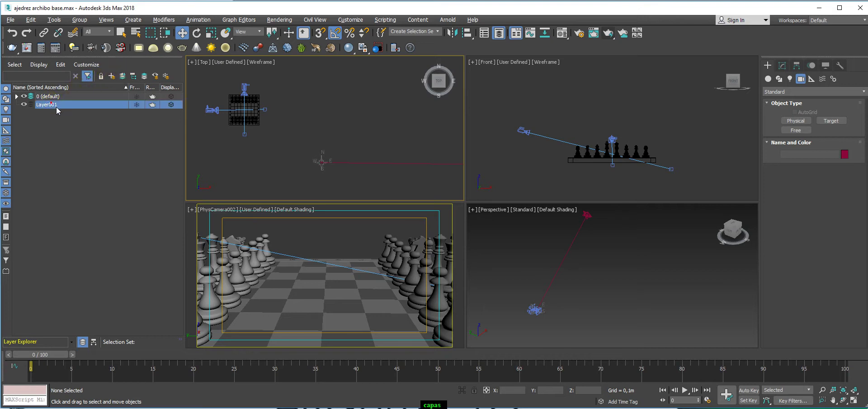
pyautogui.click(69, 106)
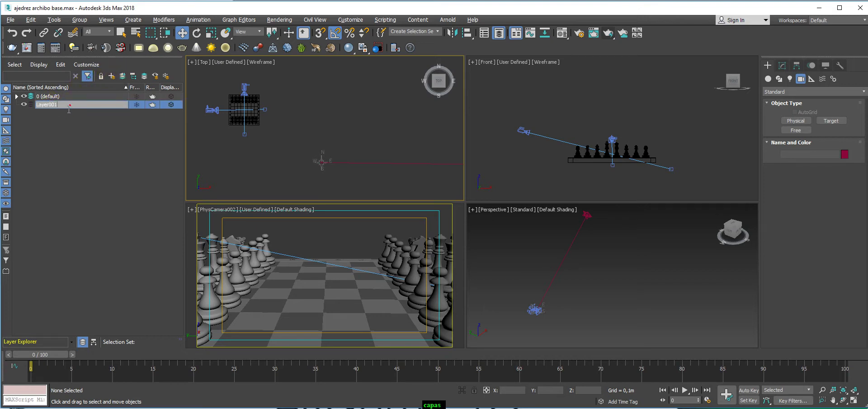
pyautogui.moveTo(70, 109); pyautogui.dragTo(22, 109)
pyautogui.write('sol')
pyautogui.click(53, 134)
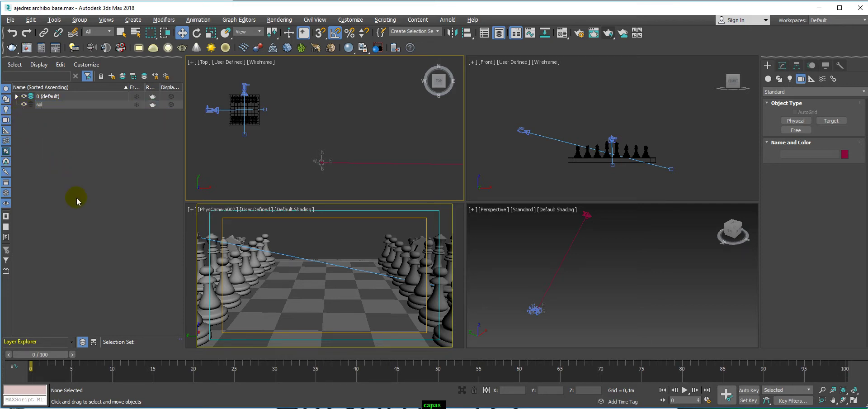
pyautogui.click(31, 105)
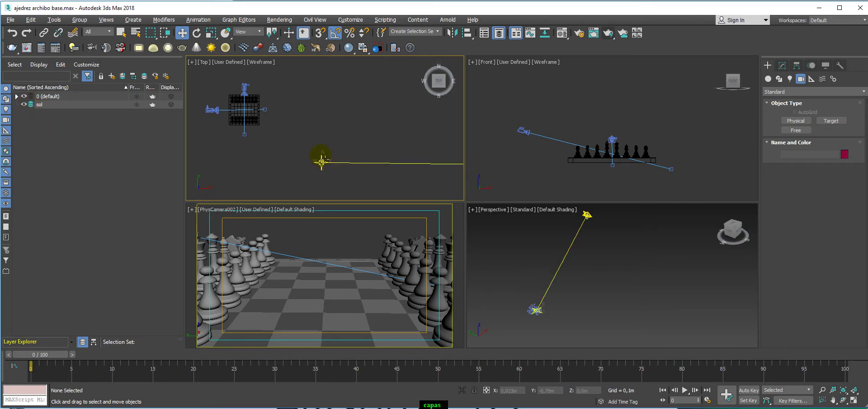
# Move the SunPositioner001 light from the default layer to the sol layer and clear the selection.
pyautogui.scroll(3, 329, 174)
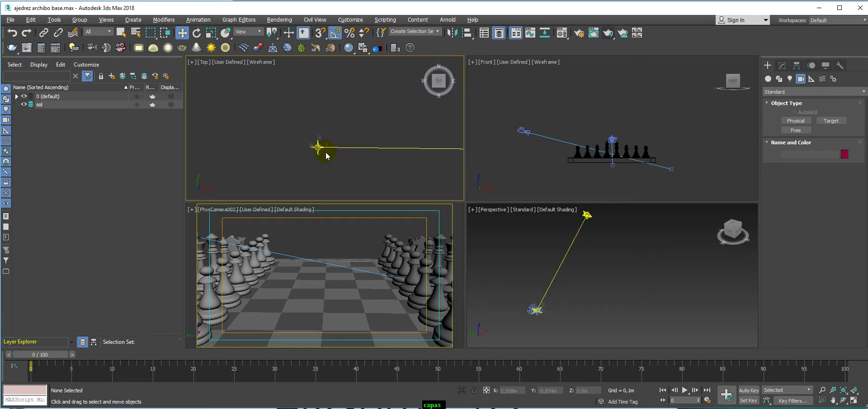
pyautogui.scroll(-3, 326, 151)
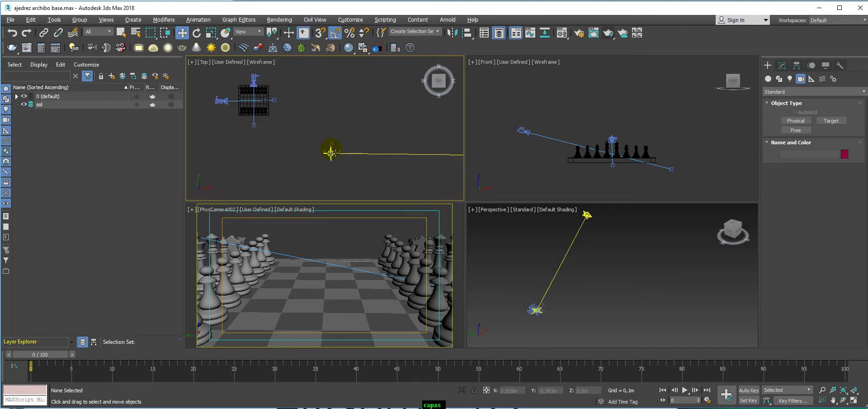
pyautogui.click(331, 153)
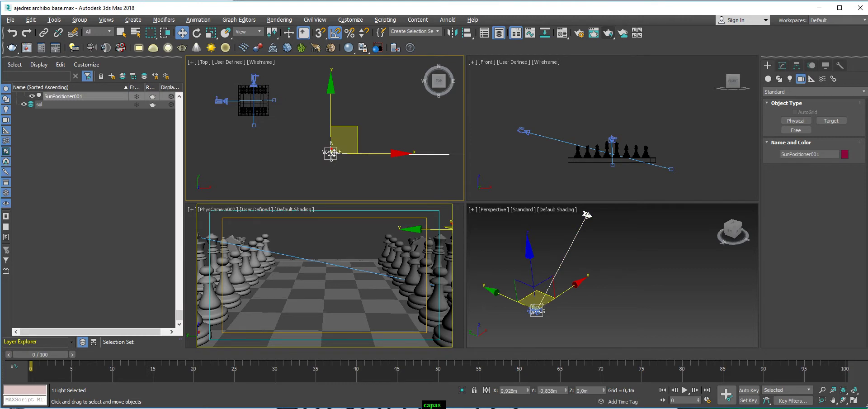
pyautogui.moveTo(179, 314); pyautogui.dragTo(185, 136)
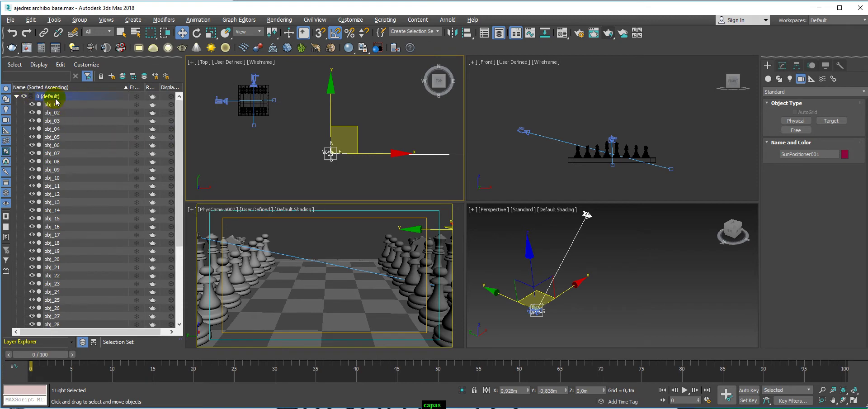
pyautogui.moveTo(179, 122); pyautogui.dragTo(194, 278)
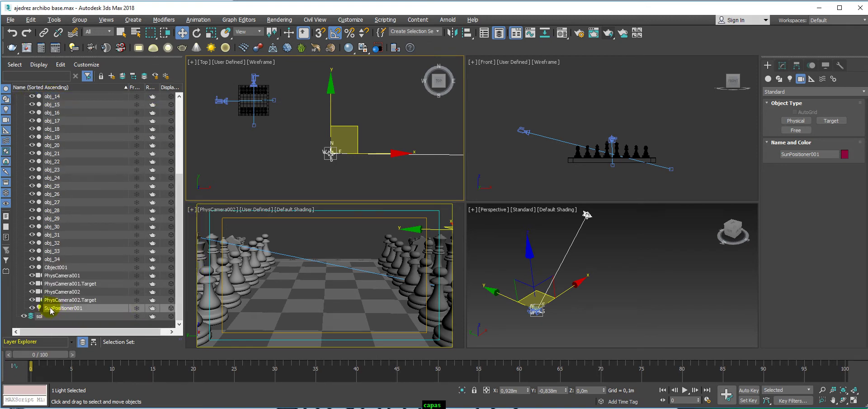
pyautogui.click(60, 308)
pyautogui.click(60, 317)
pyautogui.click(62, 310)
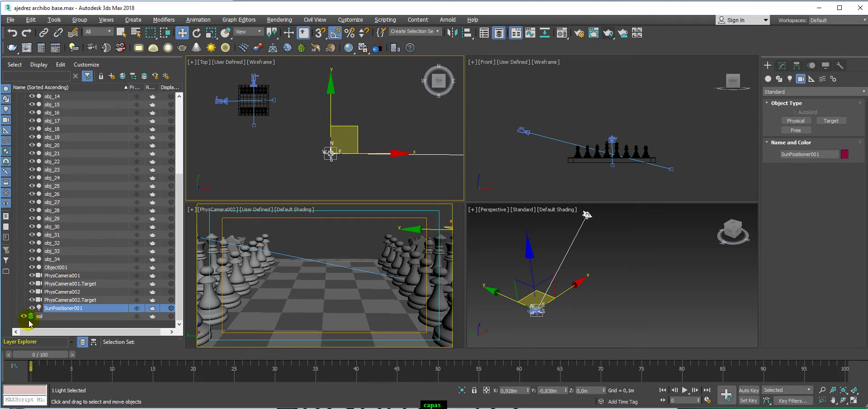
pyautogui.click(122, 76)
pyautogui.click(107, 205)
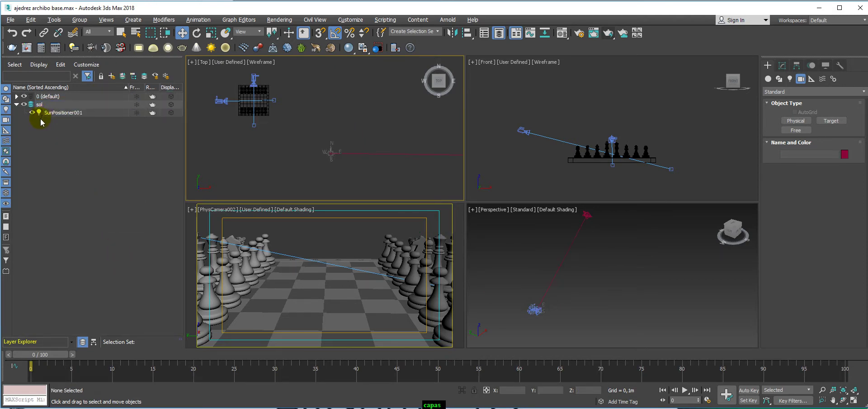
# Collapse the sol layer in the layer list, clear its highlight and make the Perspective viewport active.
pyautogui.click(61, 112)
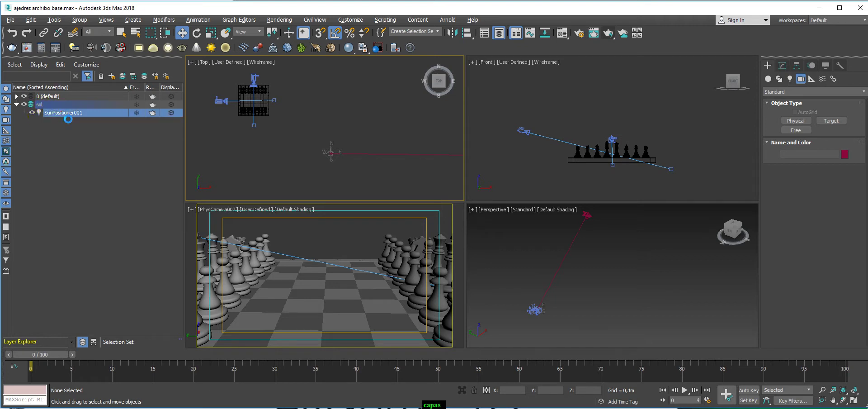
pyautogui.click(45, 105)
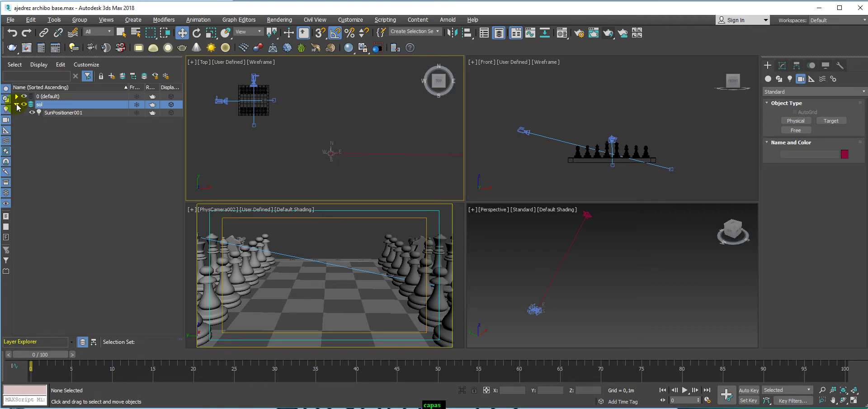
pyautogui.click(17, 105)
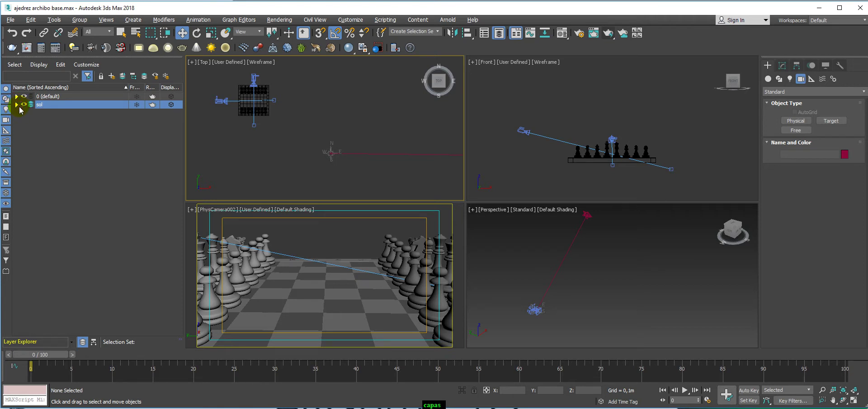
pyautogui.click(52, 130)
pyautogui.click(603, 281)
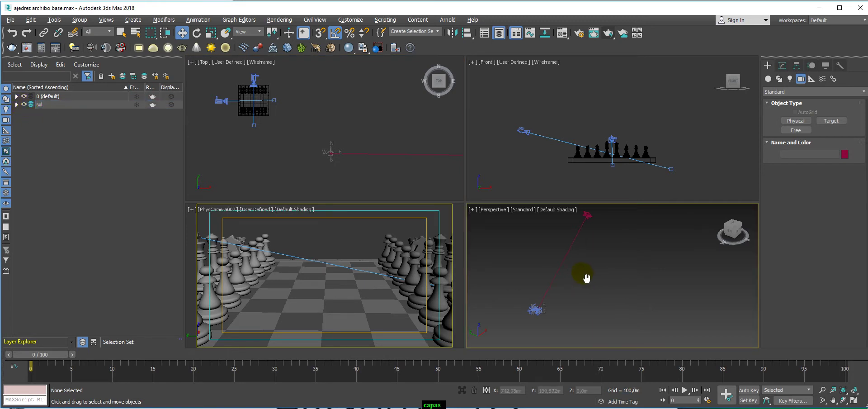
pyautogui.moveTo(587, 278); pyautogui.dragTo(604, 277, button='middle')
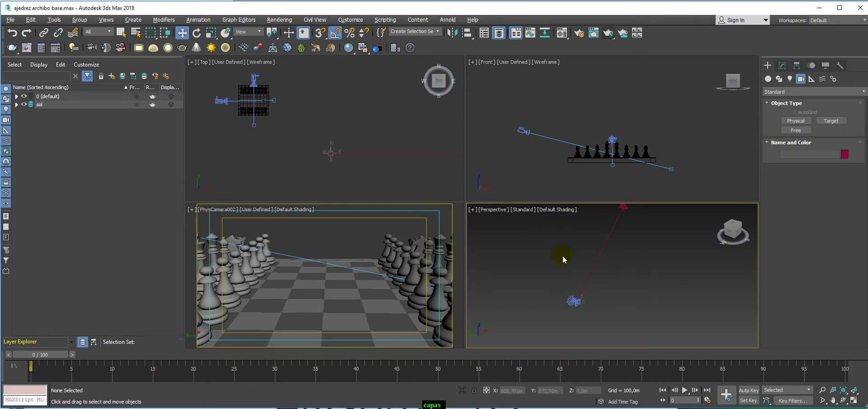
# Hide the sol layer together with its sun light.
pyautogui.moveTo(563, 256); pyautogui.dragTo(576, 277, button='middle')
pyautogui.scroll(2, 604, 289)
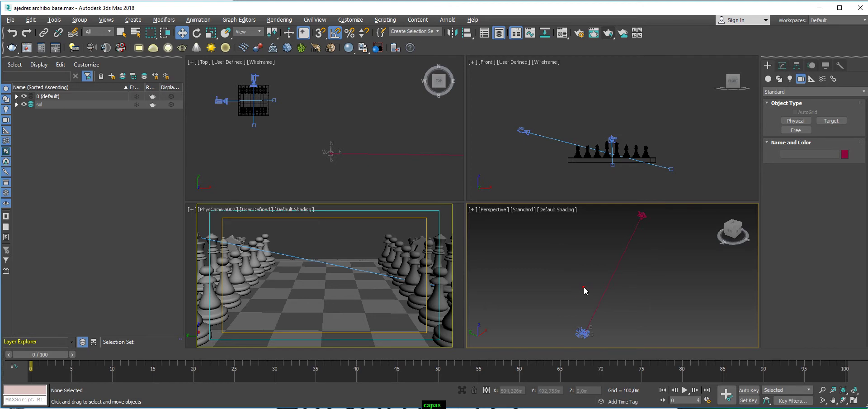
pyautogui.scroll(1, 584, 288)
pyautogui.click(24, 104)
pyautogui.scroll(3, 574, 261)
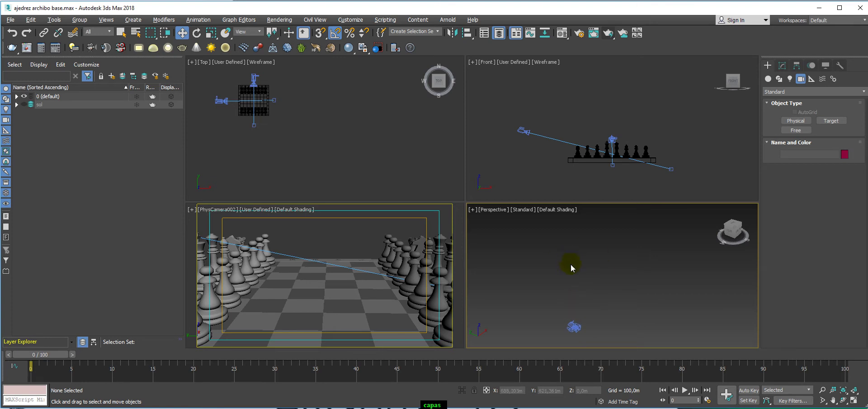
pyautogui.scroll(10, 644, 290)
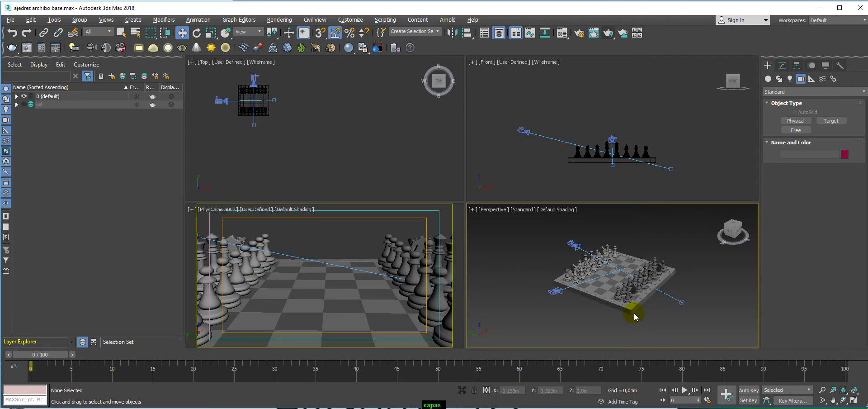
pyautogui.click(642, 307)
pyautogui.scroll(5, 659, 329)
pyautogui.scroll(-10, 658, 329)
pyautogui.click(659, 329)
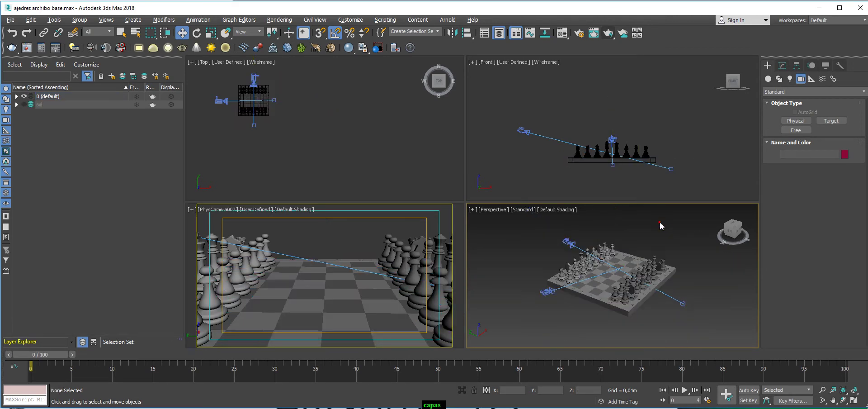
pyautogui.scroll(10, 658, 316)
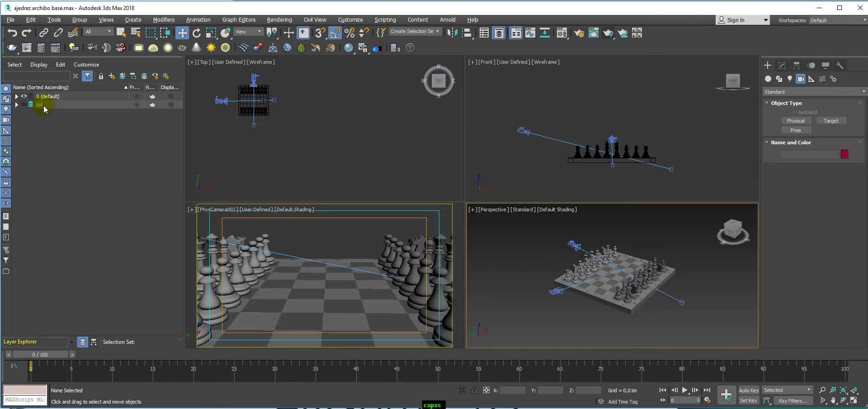
# Create a new layer and name it camaras.
pyautogui.click(72, 122)
pyautogui.click(111, 76)
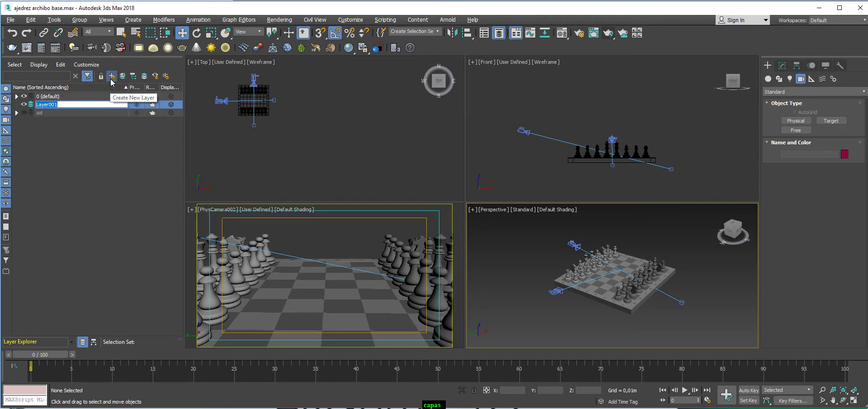
pyautogui.click(59, 107)
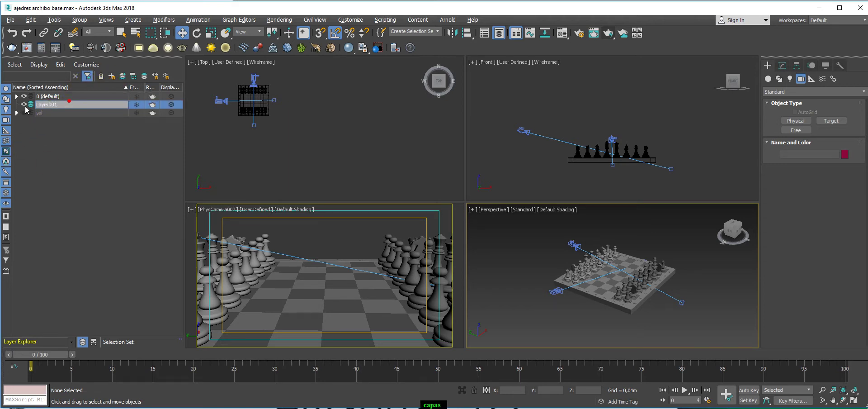
pyautogui.moveTo(61, 104); pyautogui.dragTo(22, 103)
pyautogui.write('camaras')
pyautogui.click(57, 155)
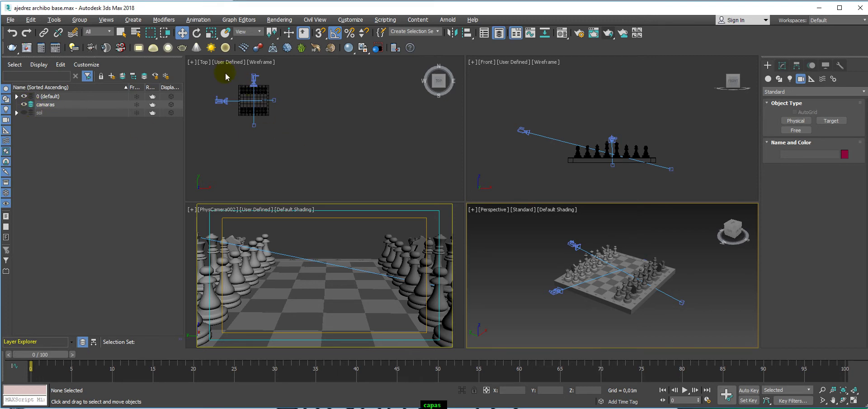
# Select PhysCamera001 and its target in the Top view to locate the camera objects in the default layer's list.
pyautogui.scroll(5, 223, 74)
pyautogui.click(297, 95)
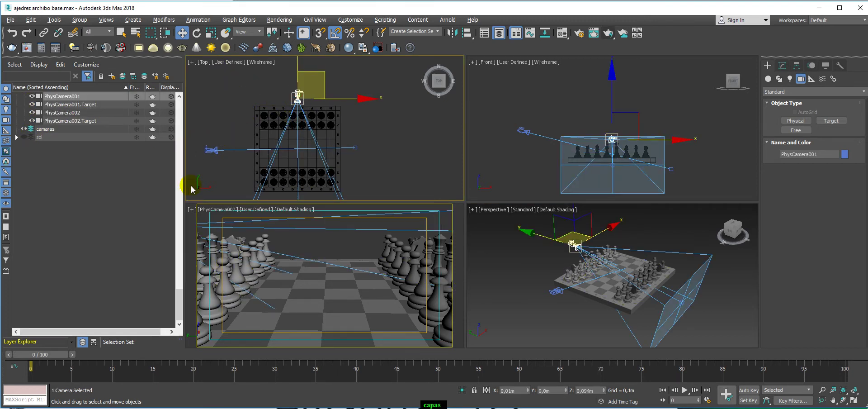
pyautogui.moveTo(180, 312); pyautogui.dragTo(189, 253)
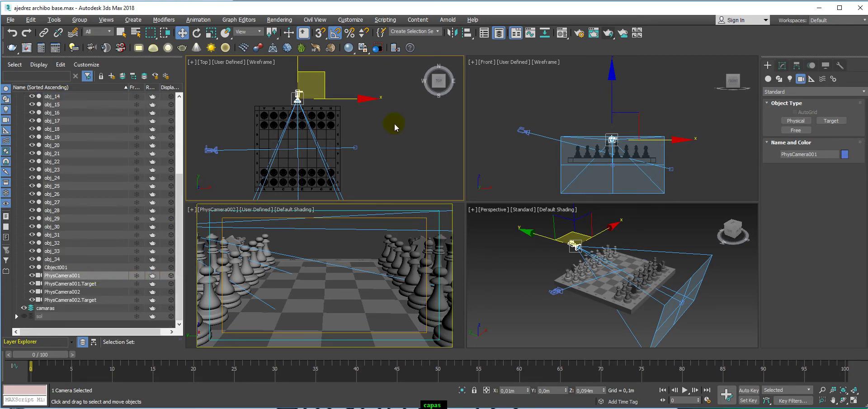
pyautogui.scroll(-2, 395, 123)
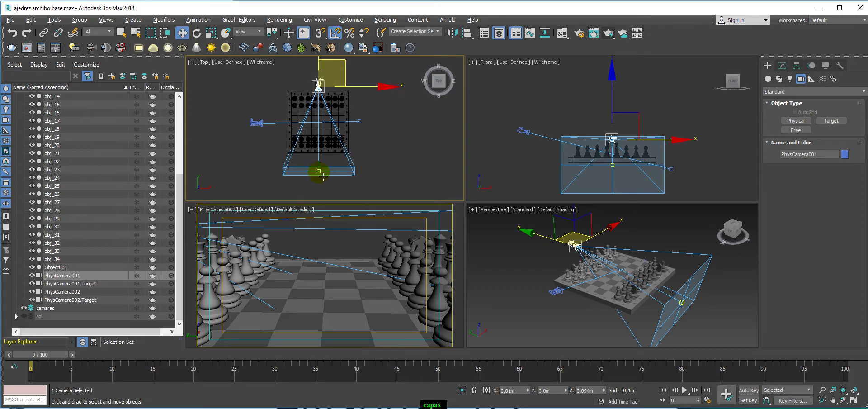
pyautogui.click(319, 171)
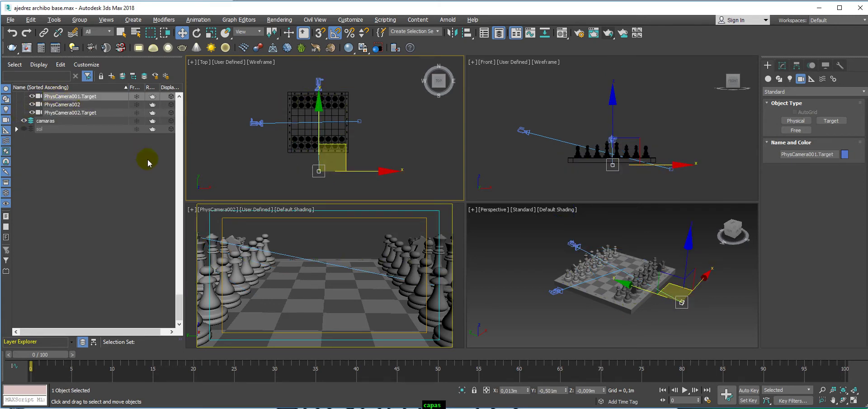
pyautogui.scroll(2, 182, 290)
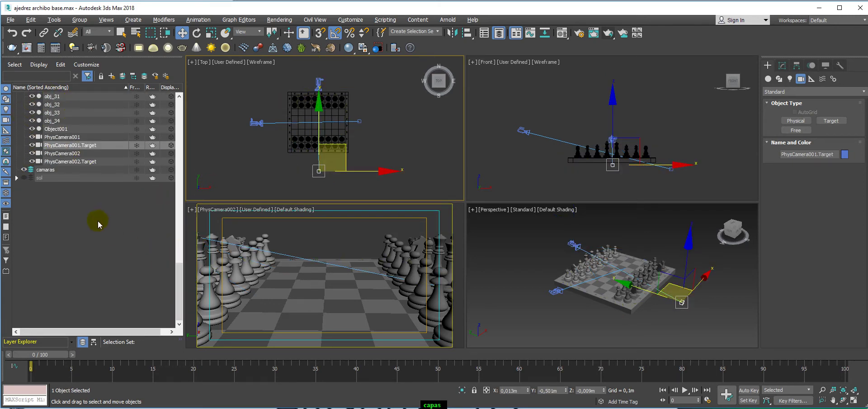
# Move PhysCamera001, PhysCamera002 and both camera targets from the default layer to the camaras layer.
pyautogui.click(64, 138)
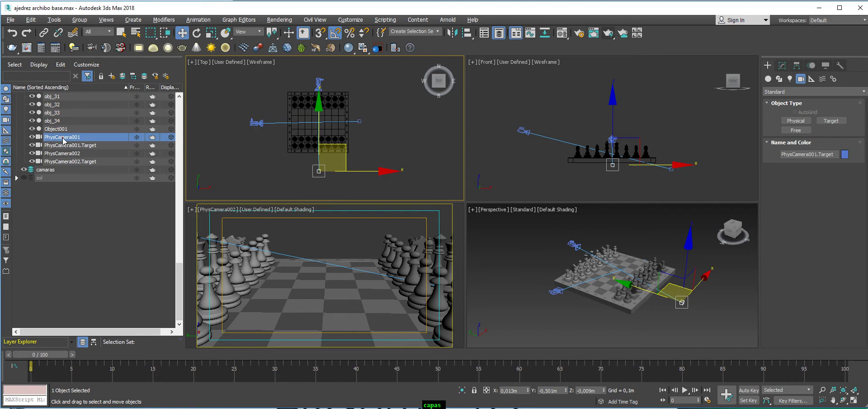
pyautogui.keyDown('shift'); pyautogui.click(54, 162); pyautogui.keyUp('shift')
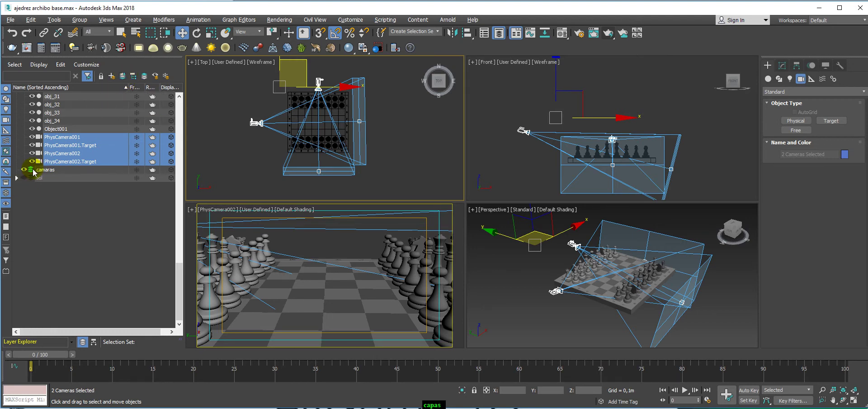
pyautogui.click(122, 76)
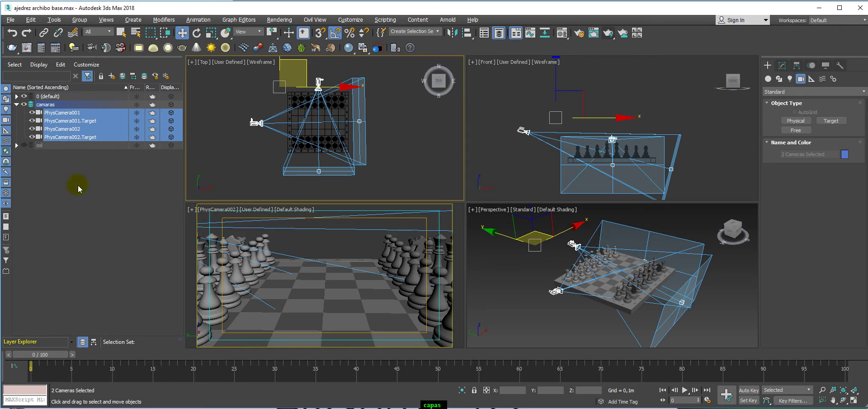
# Collapse and hide the camaras layer, leaving no layer highlighted.
pyautogui.click(17, 104)
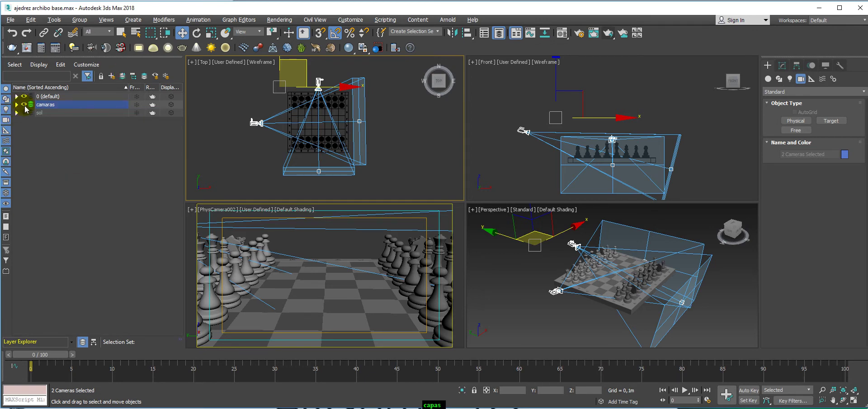
pyautogui.click(24, 105)
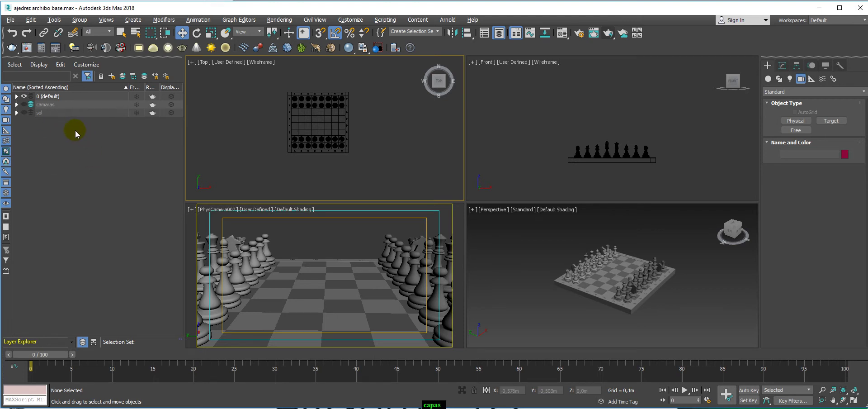
pyautogui.click(54, 105)
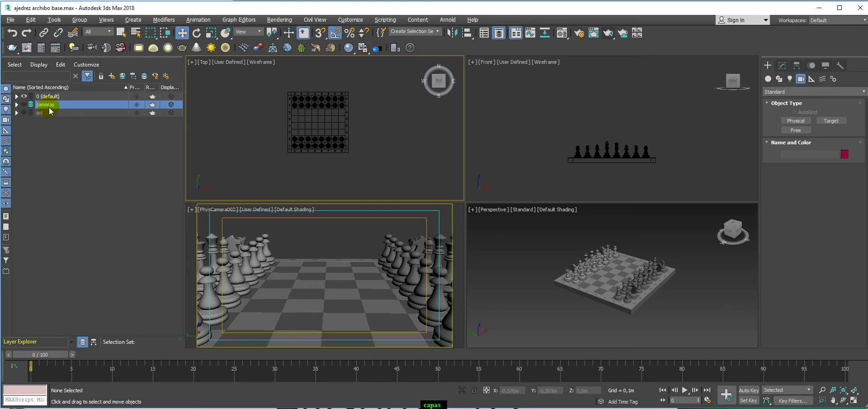
pyautogui.click(50, 113)
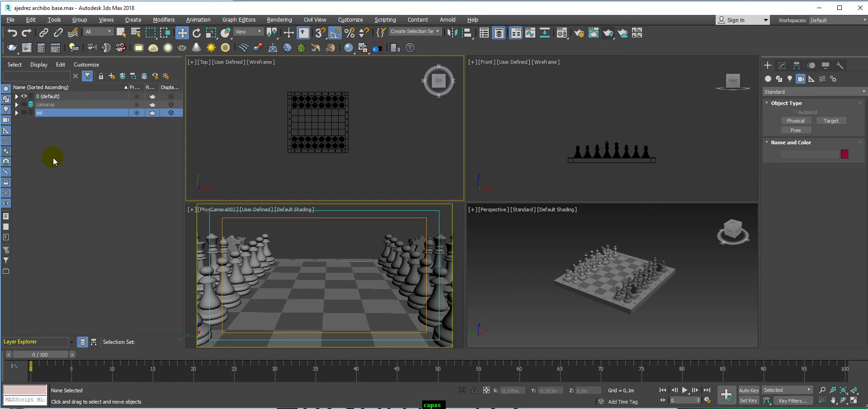
pyautogui.click(59, 143)
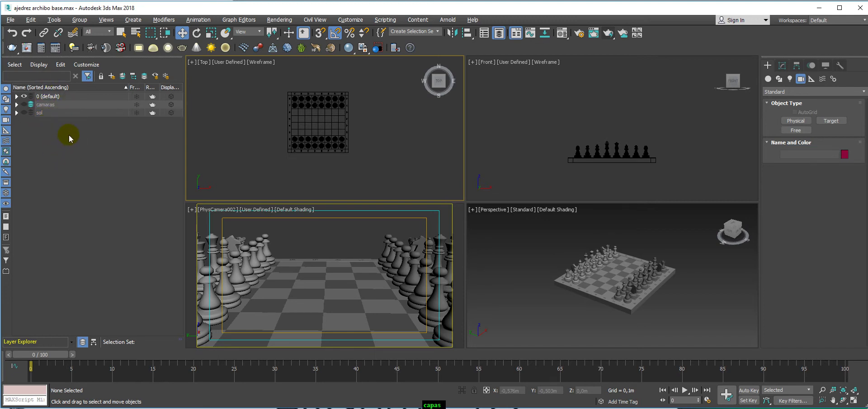
# Create another new layer and name it tablero.
pyautogui.click(111, 76)
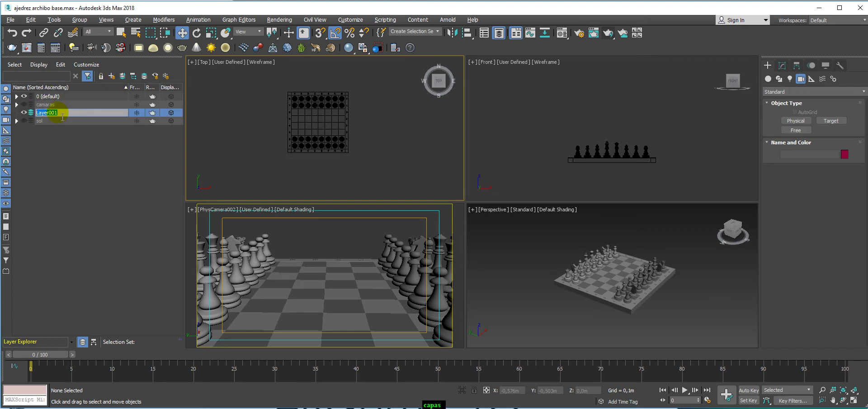
pyautogui.moveTo(31, 113); pyautogui.dragTo(52, 107)
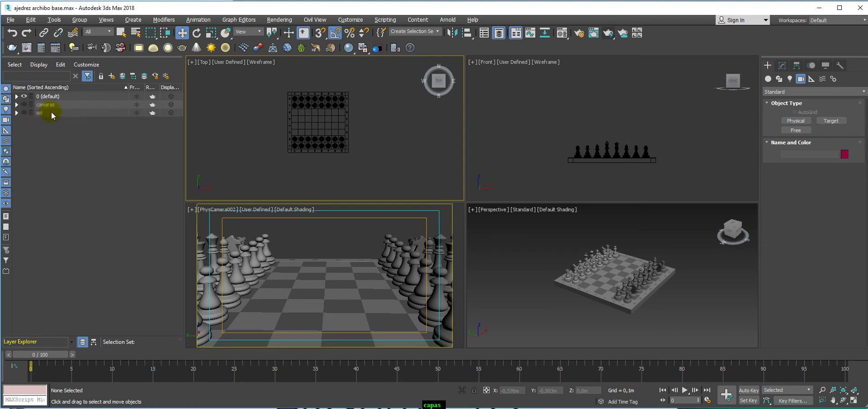
pyautogui.hotkey('ctrl', 'z')
pyautogui.click(59, 113)
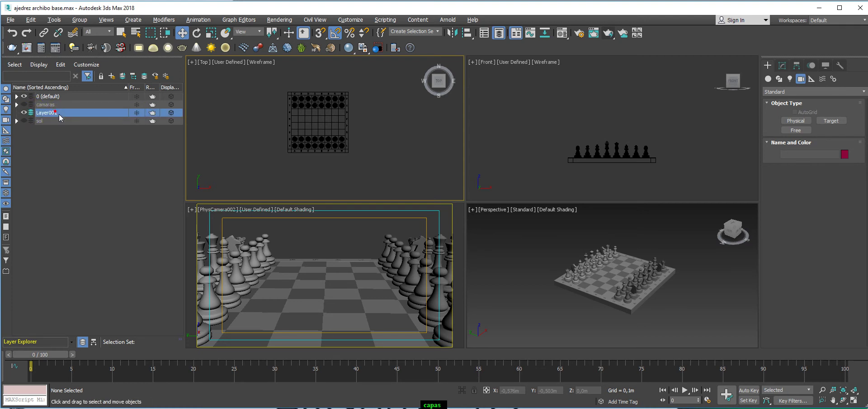
pyautogui.click(60, 114)
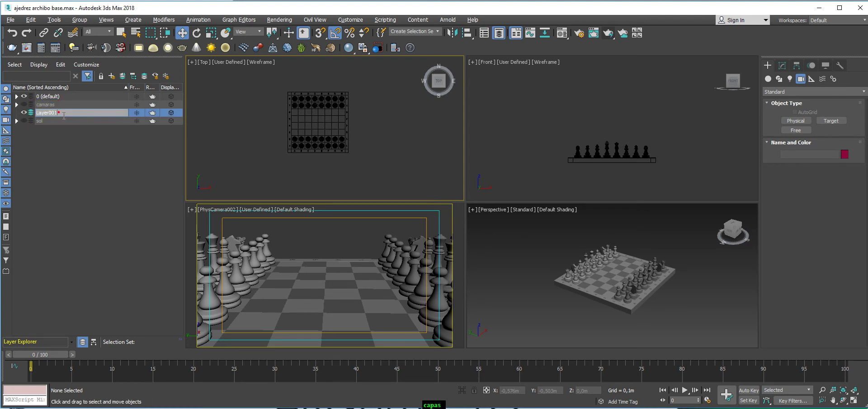
pyautogui.moveTo(54, 117); pyautogui.dragTo(37, 119)
pyautogui.press('BackSpace')
pyautogui.write('tablero')
pyautogui.click(74, 177)
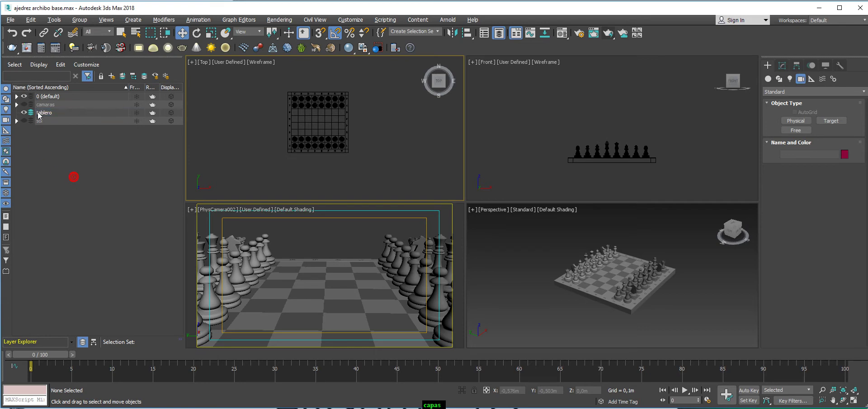
# Maximise the Perspective viewport on the chessboard and clear the selection.
pyautogui.click(583, 272)
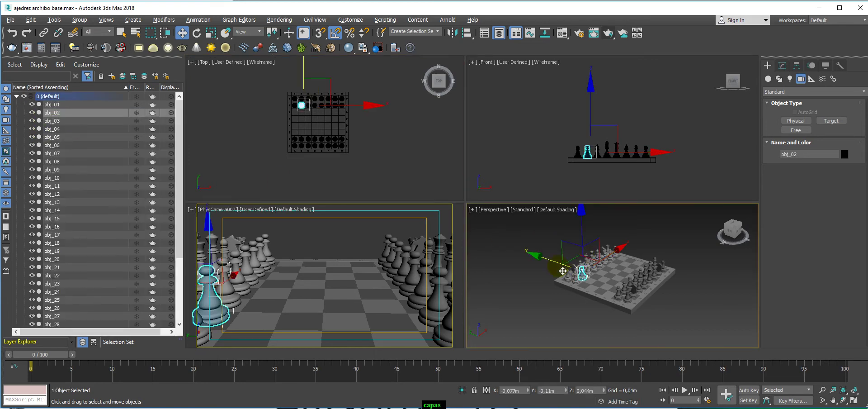
pyautogui.hotkey('alt', 'w')
pyautogui.click(612, 253)
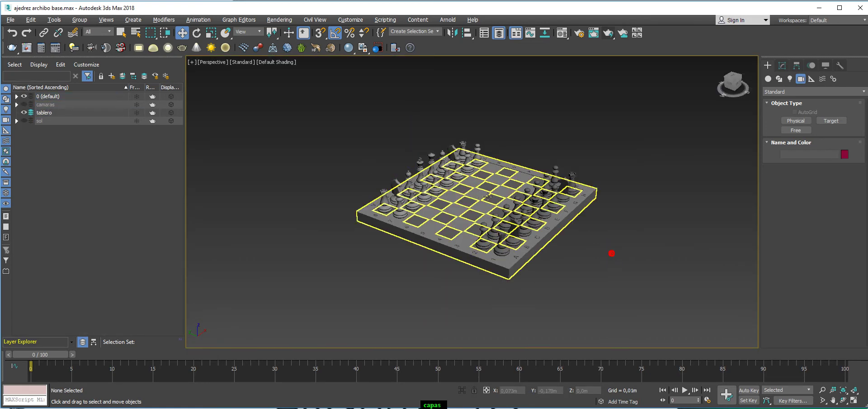
pyautogui.scroll(6, 416, 281)
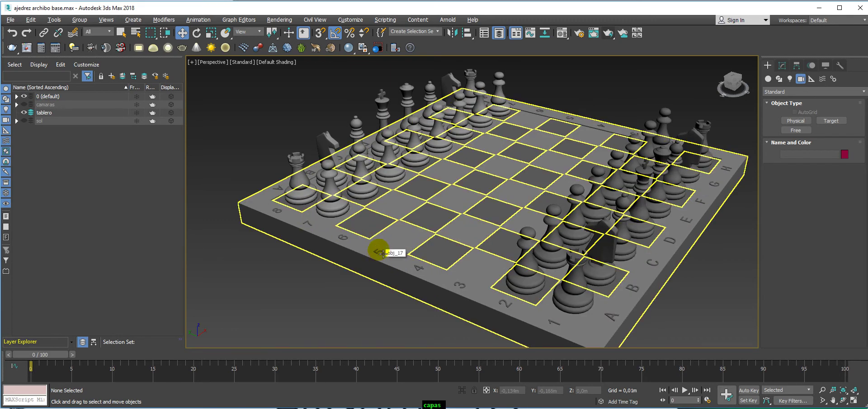
# Select the board's letter and number markings, obj_34, and move them from the default layer to the tablero layer.
pyautogui.click(378, 251)
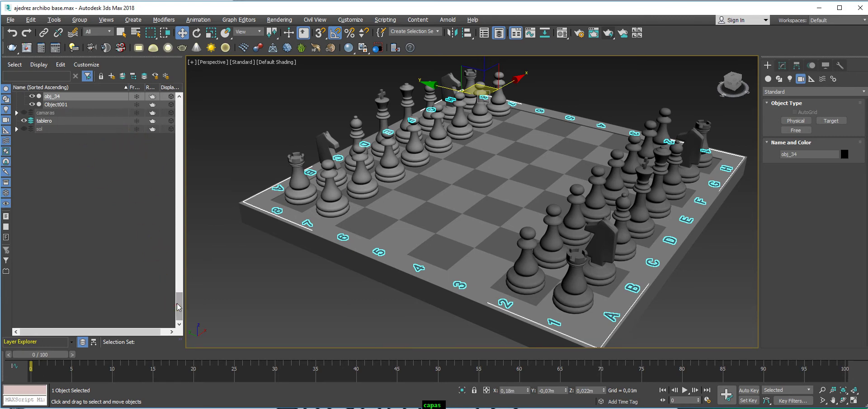
pyautogui.moveTo(178, 306); pyautogui.dragTo(163, 112)
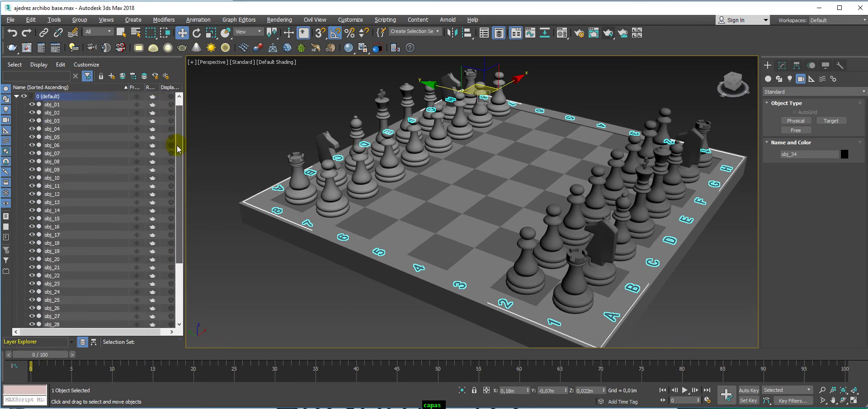
pyautogui.moveTo(178, 149); pyautogui.dragTo(188, 229)
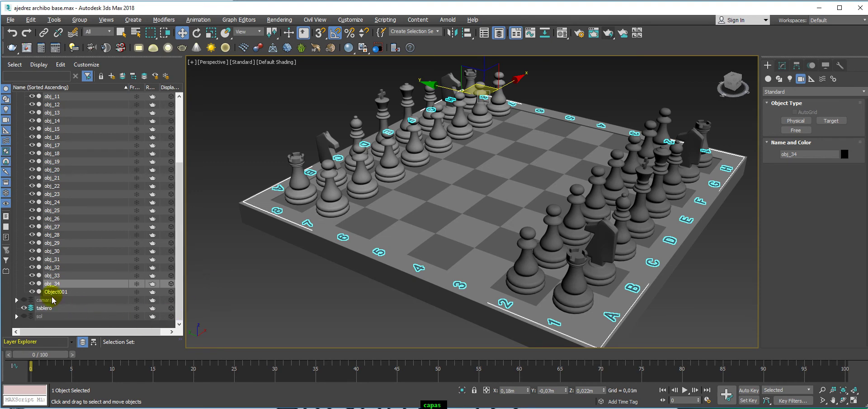
pyautogui.doubleClick(52, 284)
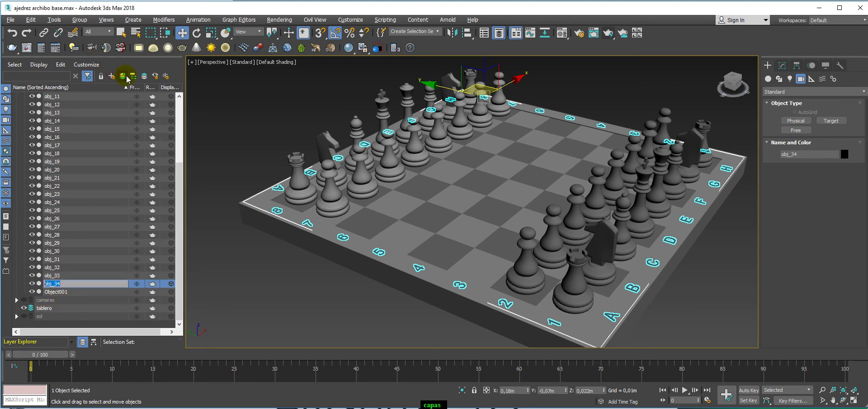
pyautogui.click(67, 299)
pyautogui.click(59, 284)
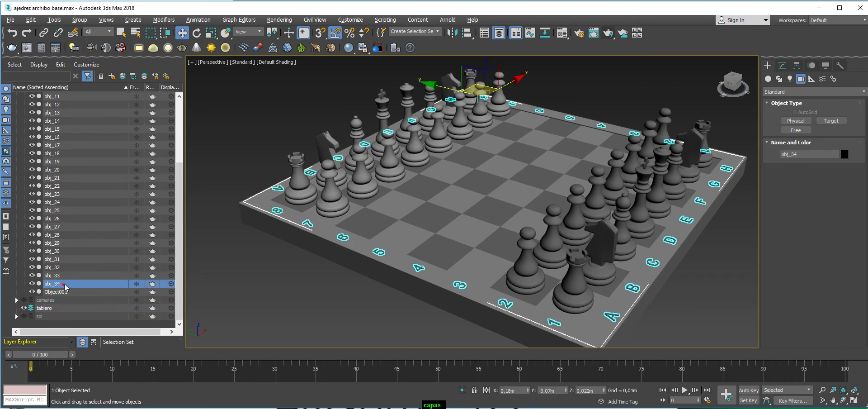
pyautogui.click(123, 77)
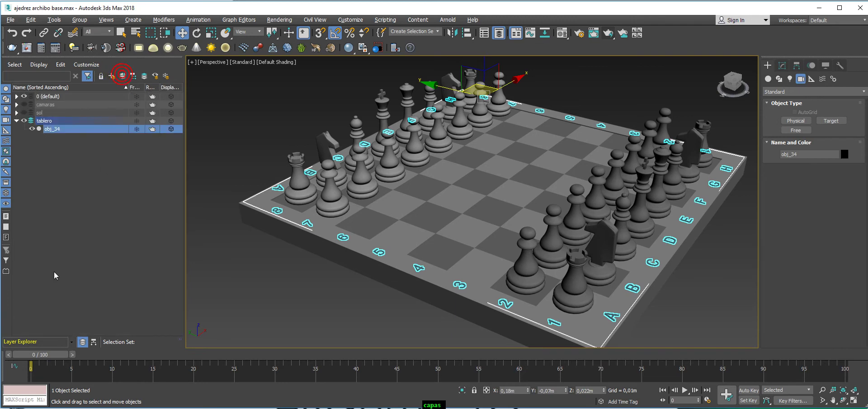
# Select the board body, obj_17, and move it from the default layer to the tablero layer.
pyautogui.click(49, 155)
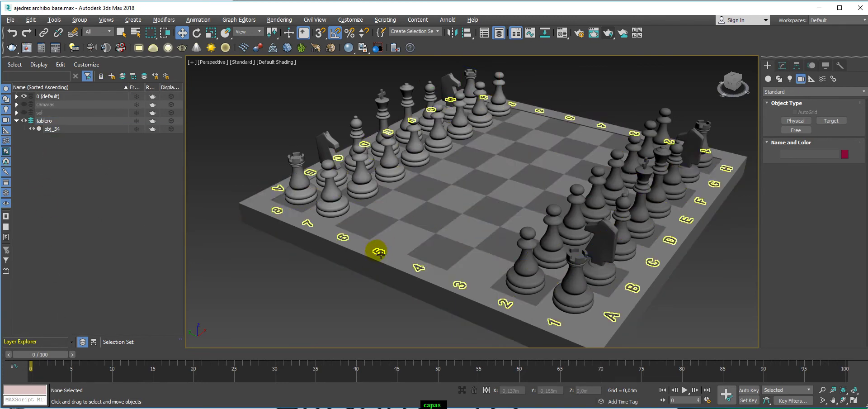
pyautogui.click(364, 243)
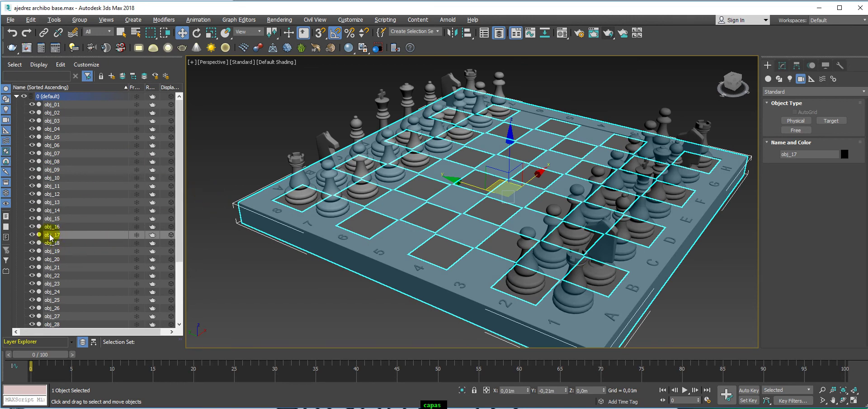
pyautogui.scroll(-3, 178, 175)
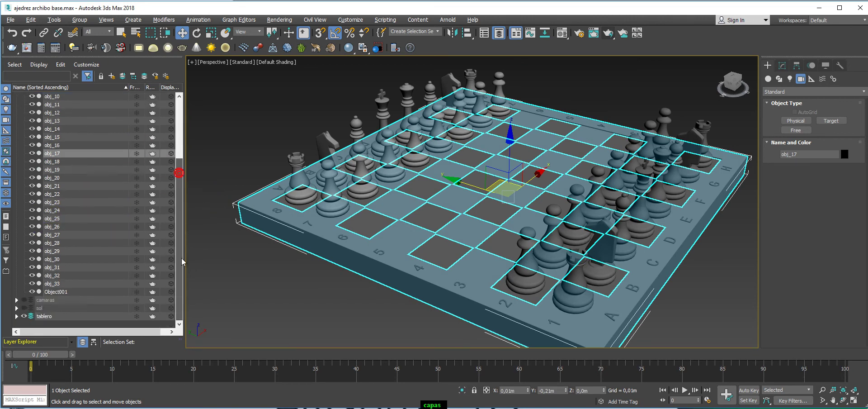
pyautogui.click(122, 76)
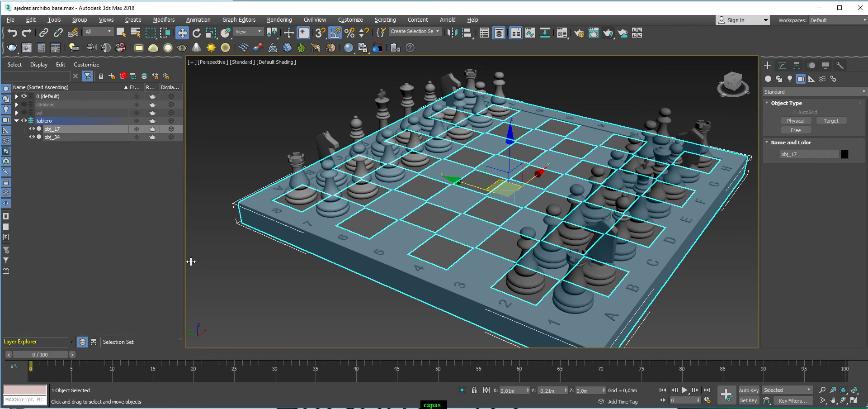
# Select the board's dark squares, Object001, add them to the tablero layer and clear the selection.
pyautogui.click(331, 299)
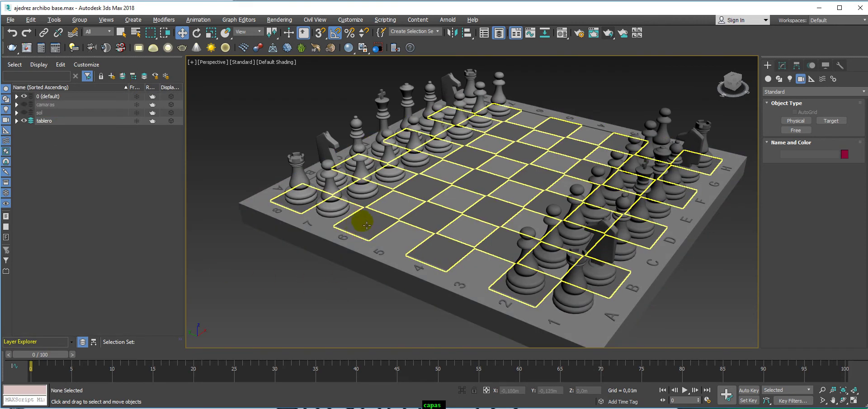
pyautogui.click(369, 225)
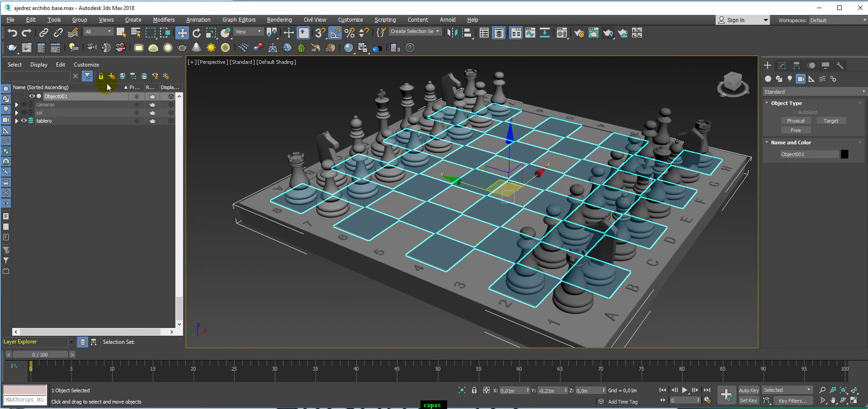
pyautogui.click(122, 76)
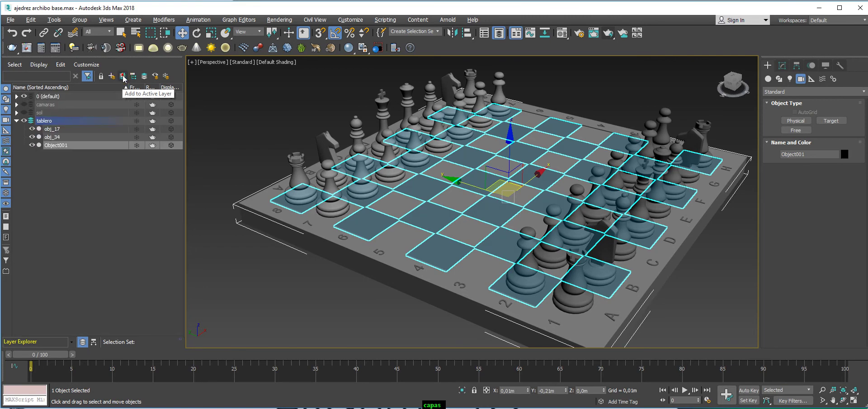
pyautogui.click(58, 153)
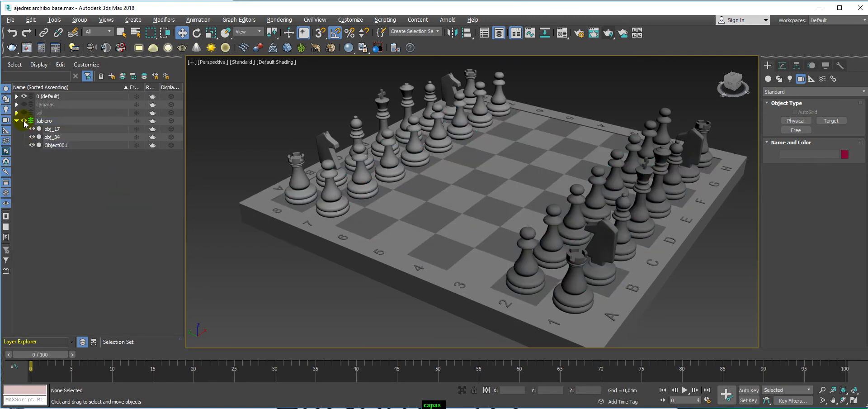
# Hide and collapse the tablero layer, and create a new layer named fichas blancas.
pyautogui.click(24, 121)
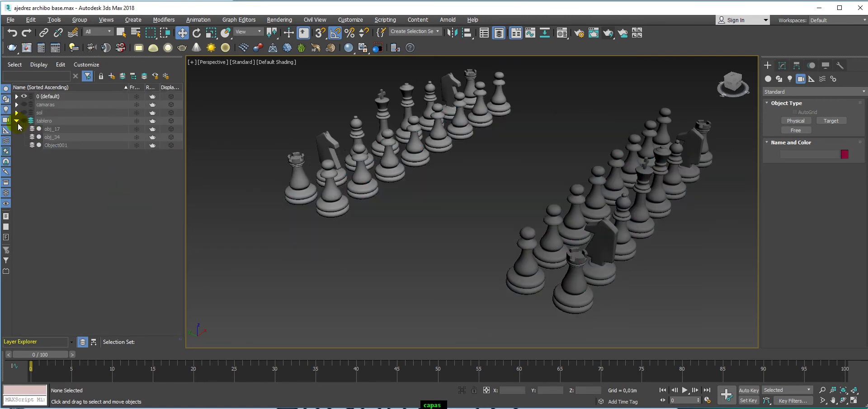
pyautogui.click(16, 121)
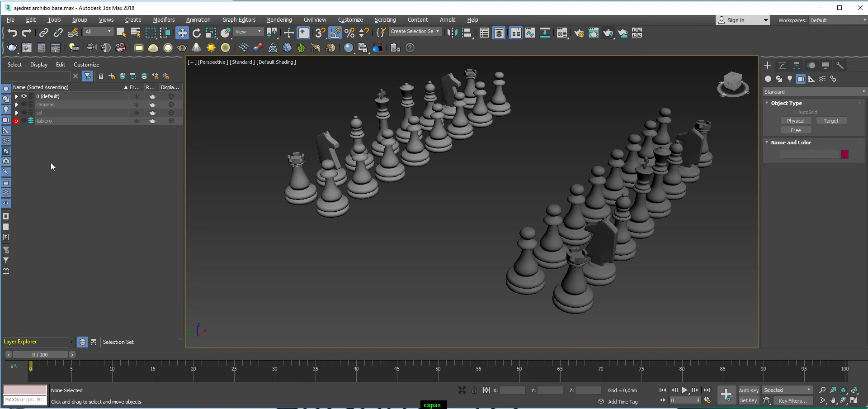
pyautogui.click(111, 76)
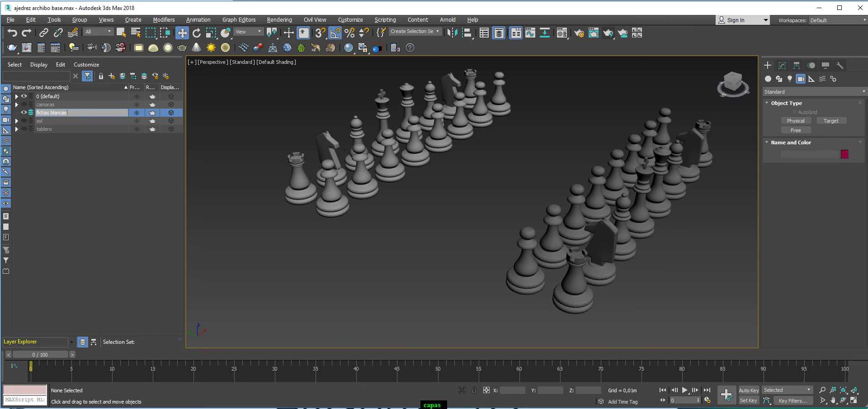
pyautogui.click(129, 202)
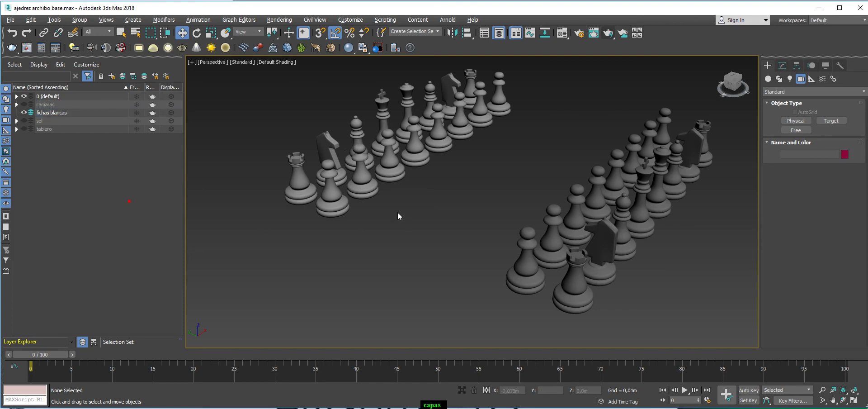
# Move the sixteen chess pieces obj_01 to obj_16 to the fichas blancas layer, and collapse and hide that layer.
pyautogui.keyDown('alt'); pyautogui.moveTo(414, 251); pyautogui.dragTo(441, 252, button='middle'); pyautogui.keyUp('alt')
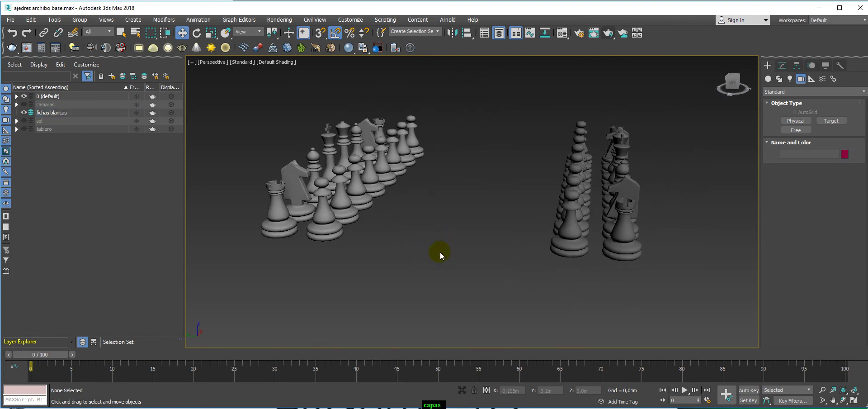
pyautogui.moveTo(449, 266); pyautogui.dragTo(282, 140)
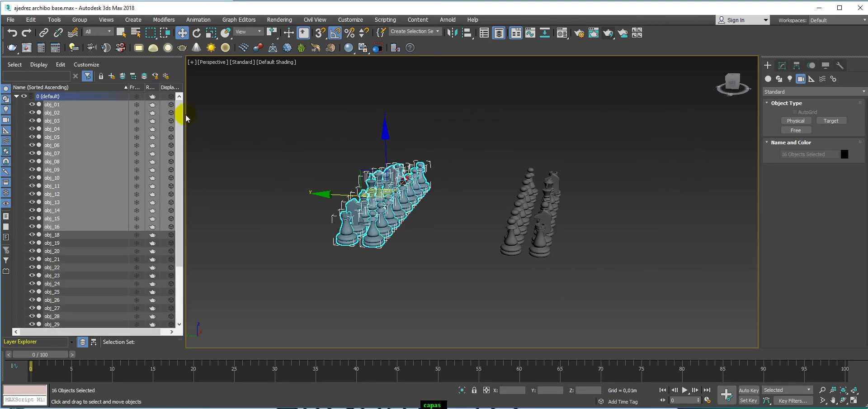
pyautogui.moveTo(180, 113); pyautogui.dragTo(161, 251)
pyautogui.click(123, 75)
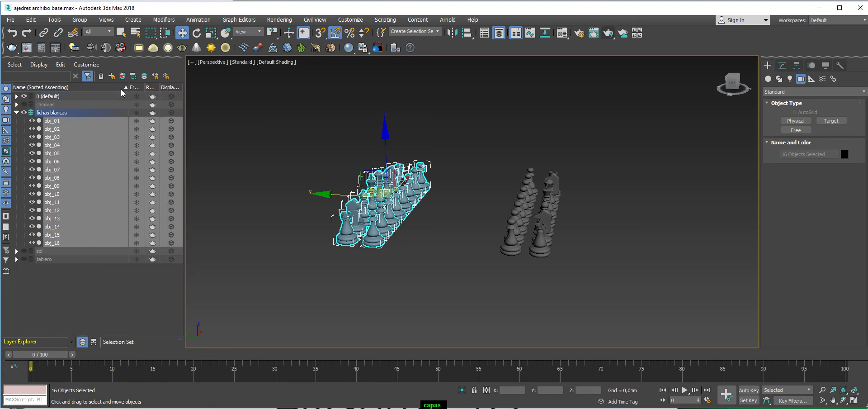
pyautogui.click(16, 113)
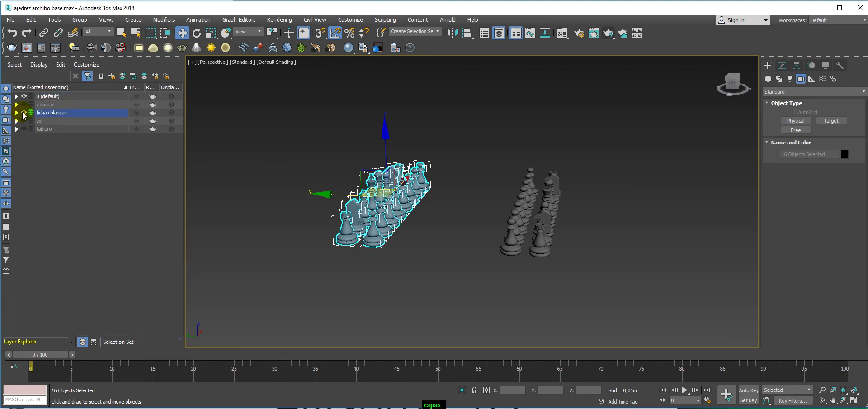
pyautogui.click(23, 112)
# Create a new layer for the remaining pieces and name it fichas negras.
pyautogui.moveTo(436, 151); pyautogui.dragTo(489, 182)
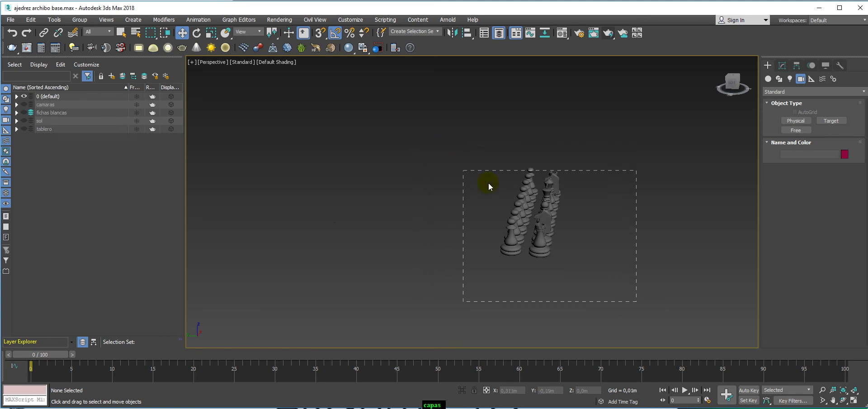
pyautogui.click(111, 76)
pyautogui.click(66, 122)
pyautogui.write('fichas negras')
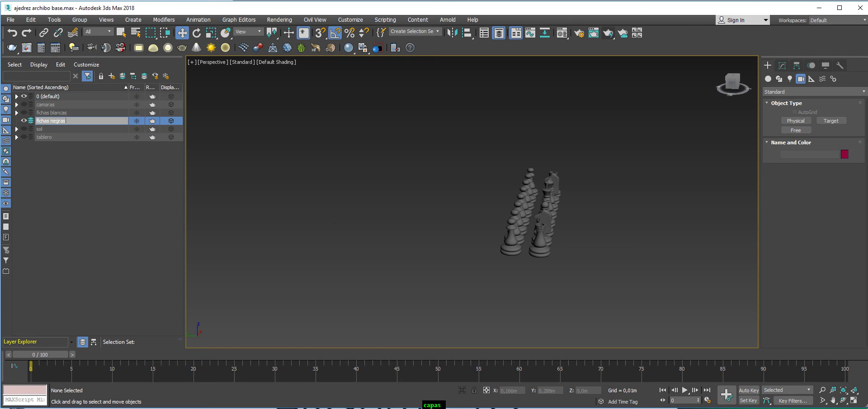
pyautogui.click(85, 181)
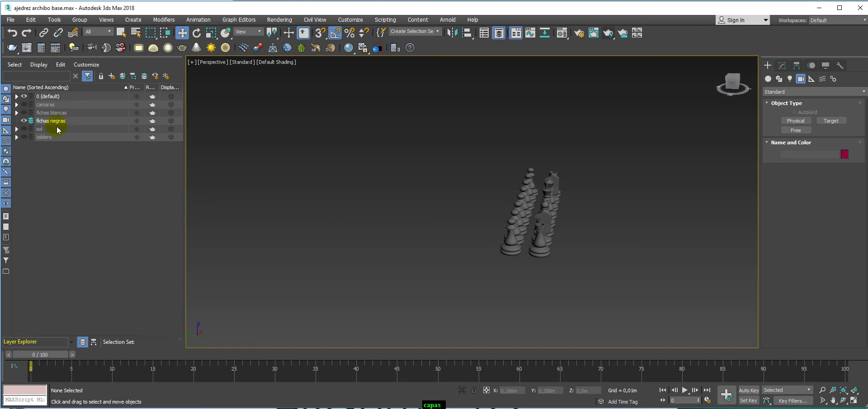
# Move the remaining pieces, obj_18 to obj_33, to the fichas negras layer, and collapse and hide that layer.
pyautogui.moveTo(609, 313); pyautogui.dragTo(443, 123)
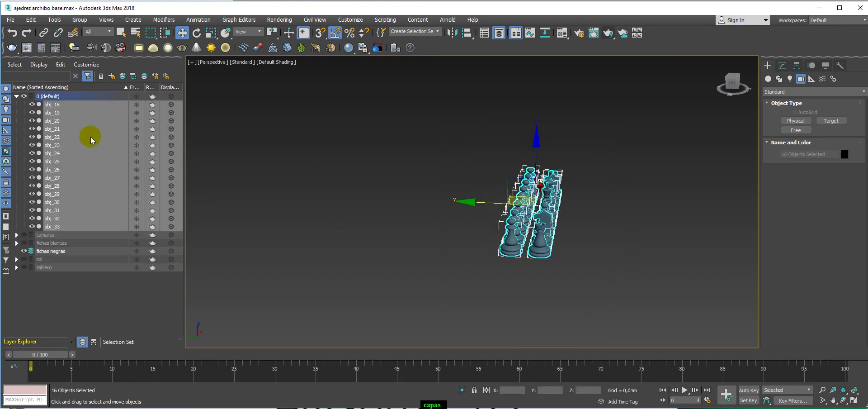
pyautogui.click(122, 76)
pyautogui.click(107, 306)
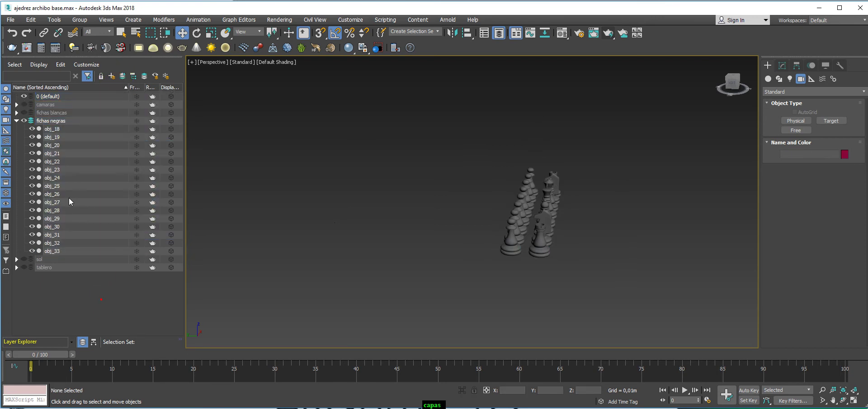
pyautogui.click(17, 121)
pyautogui.click(24, 121)
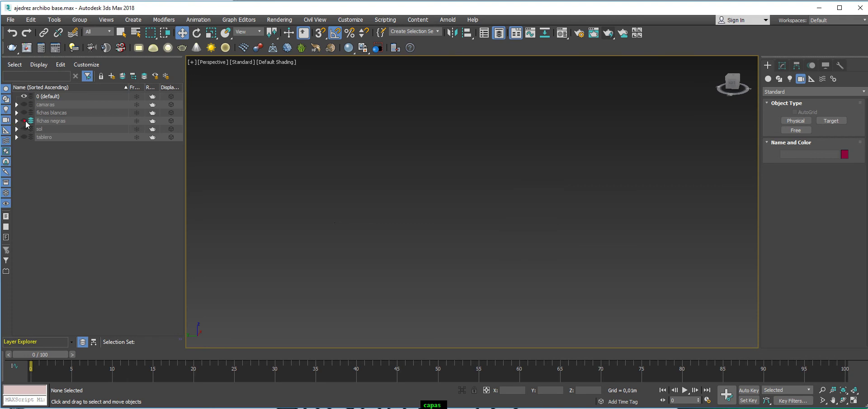
# Unhide the tablero, fichas negras and fichas blancas layers, leaving no layer highlighted.
pyautogui.click(52, 96)
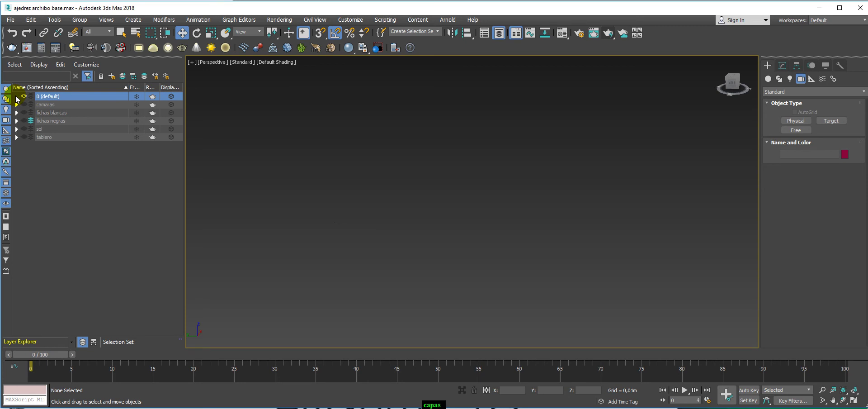
pyautogui.click(57, 155)
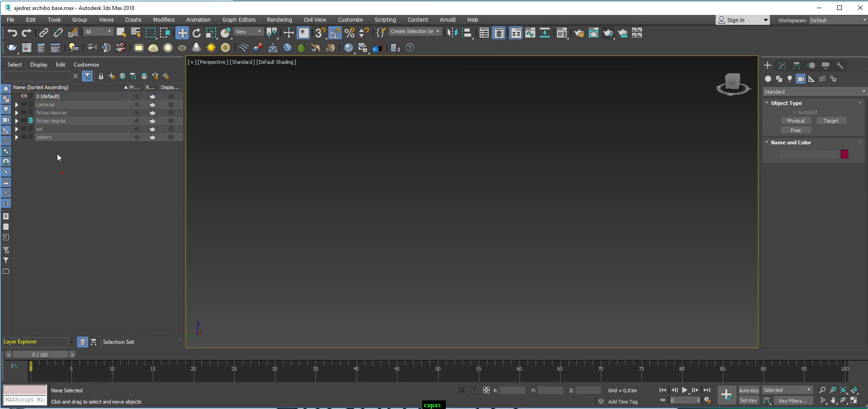
pyautogui.click(25, 136)
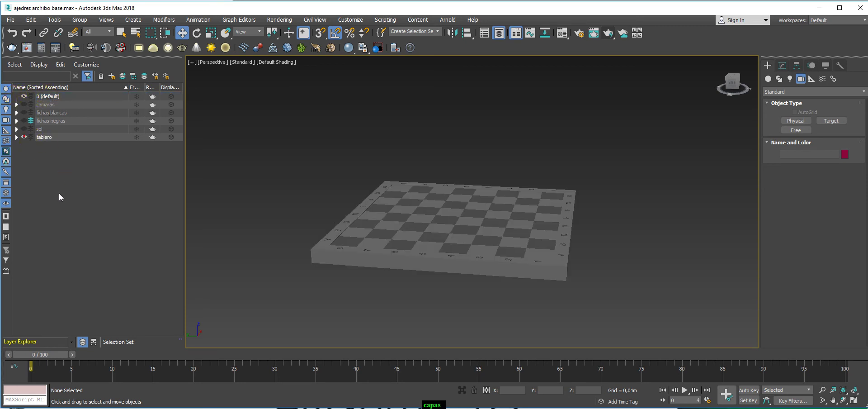
pyautogui.click(25, 120)
pyautogui.click(24, 113)
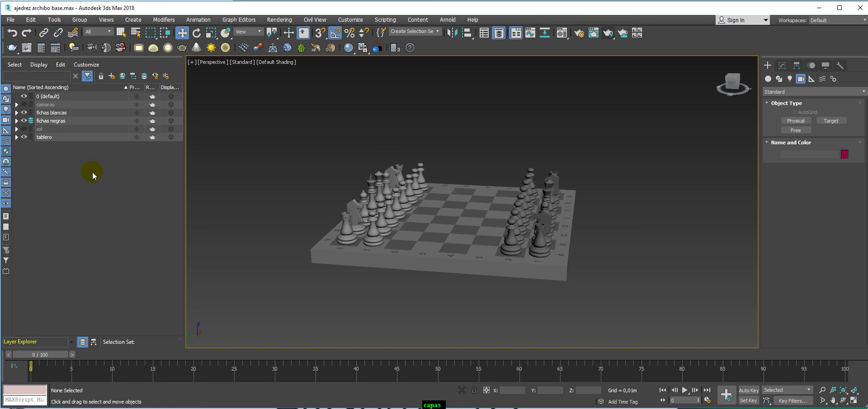
# Create a new layer nested inside the tablero layer, and expand tablero to show its contents.
pyautogui.click(46, 137)
pyautogui.click(50, 151)
pyautogui.click(47, 137)
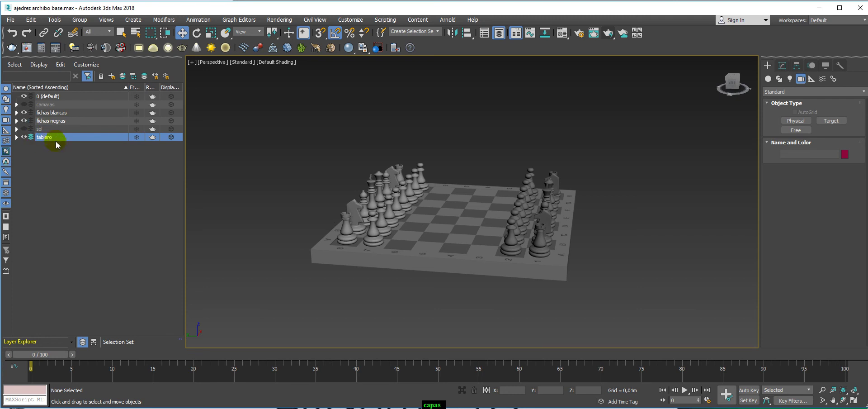
pyautogui.click(64, 160)
pyautogui.click(48, 137)
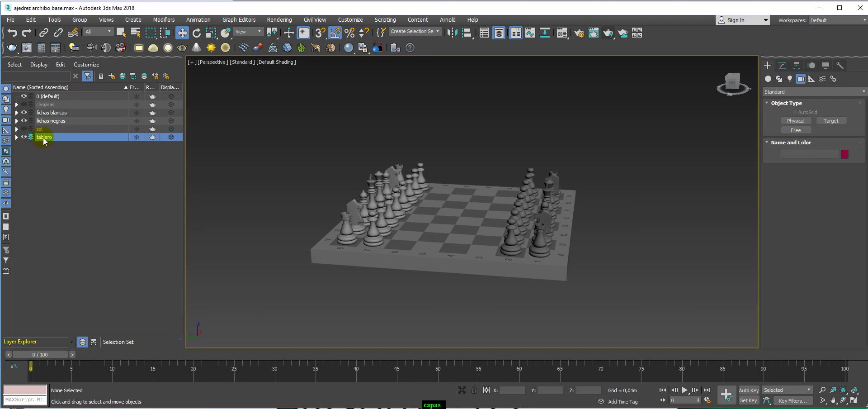
pyautogui.click(112, 77)
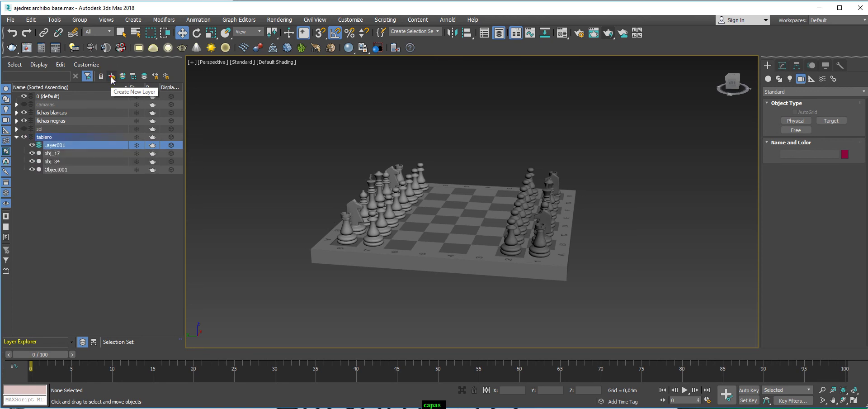
pyautogui.click(17, 137)
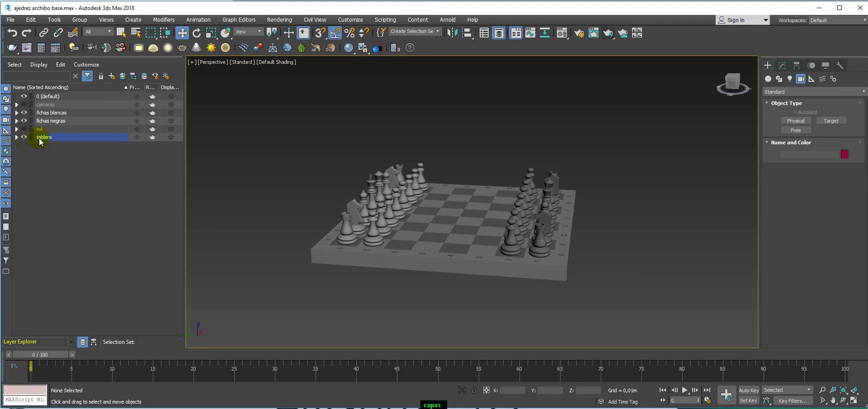
pyautogui.click(17, 137)
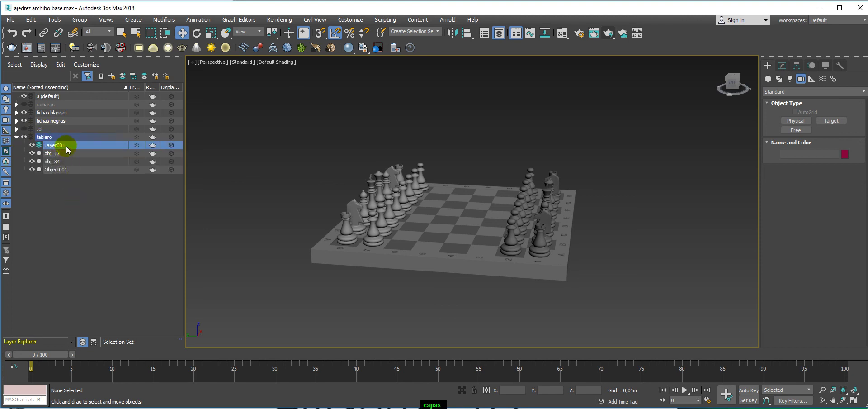
# Move the nested layer out of tablero to the top level of the layer list, and collapse tablero.
pyautogui.rightClick(54, 145)
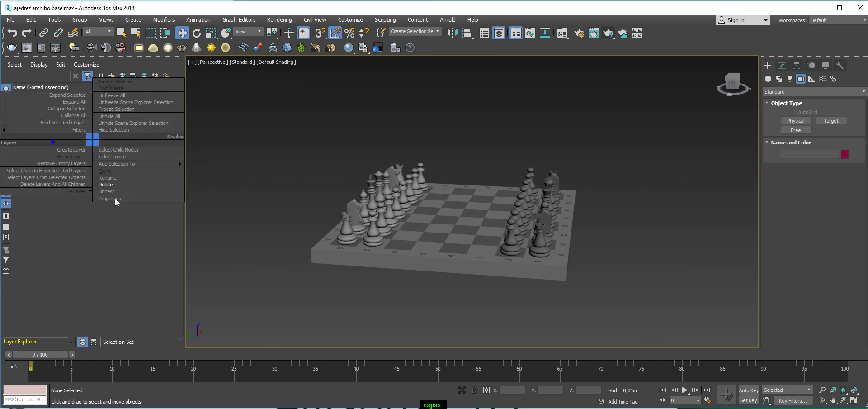
pyautogui.click(108, 187)
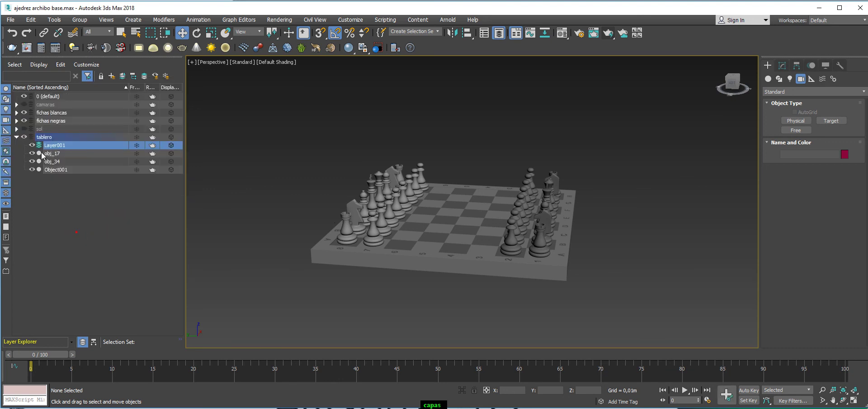
pyautogui.click(54, 146)
pyautogui.moveTo(55, 146); pyautogui.dragTo(39, 194)
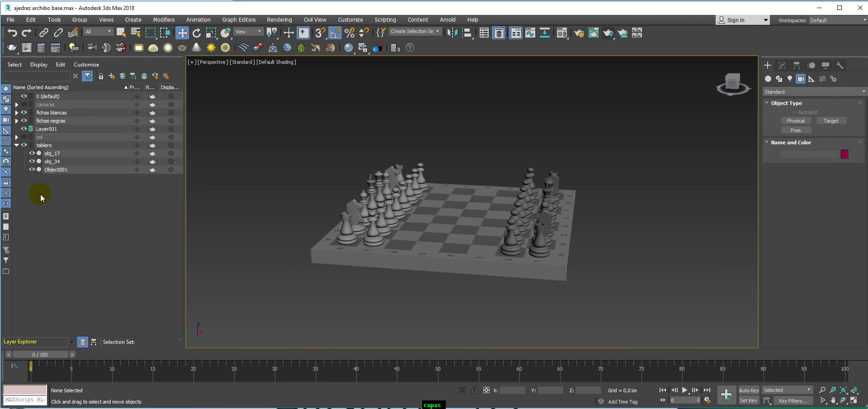
pyautogui.click(17, 145)
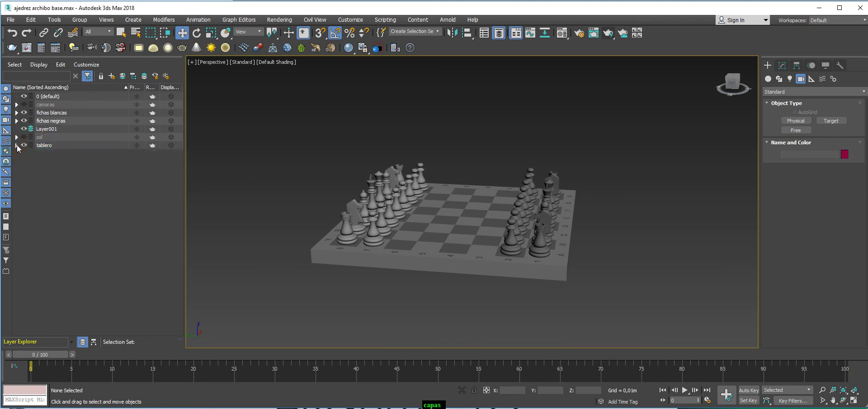
# Delete the empty top-level layer Layer001.
pyautogui.click(46, 129)
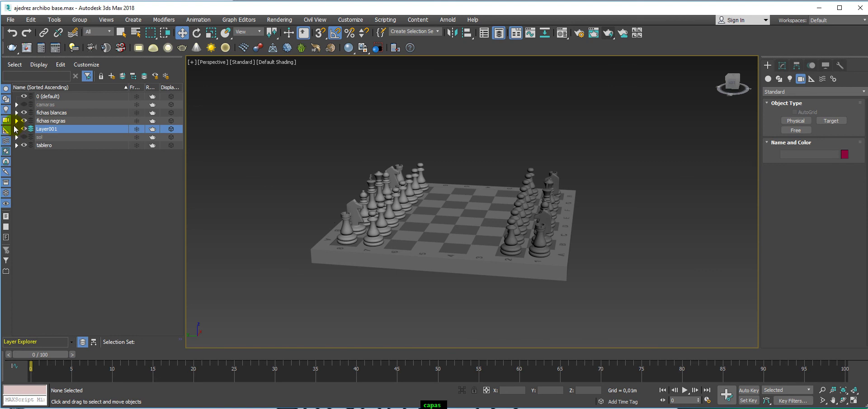
pyautogui.click(47, 168)
pyautogui.click(42, 130)
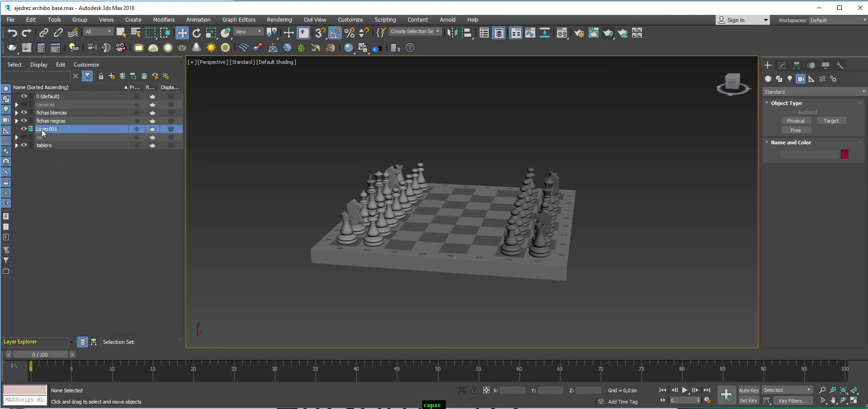
pyautogui.rightClick(92, 126)
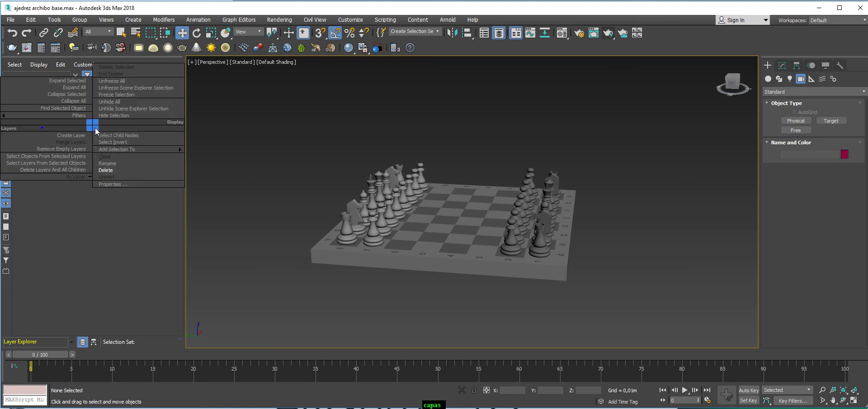
pyautogui.click(108, 170)
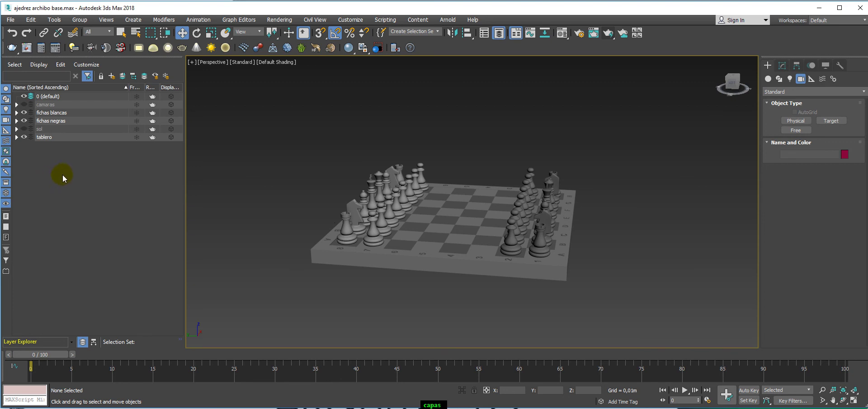